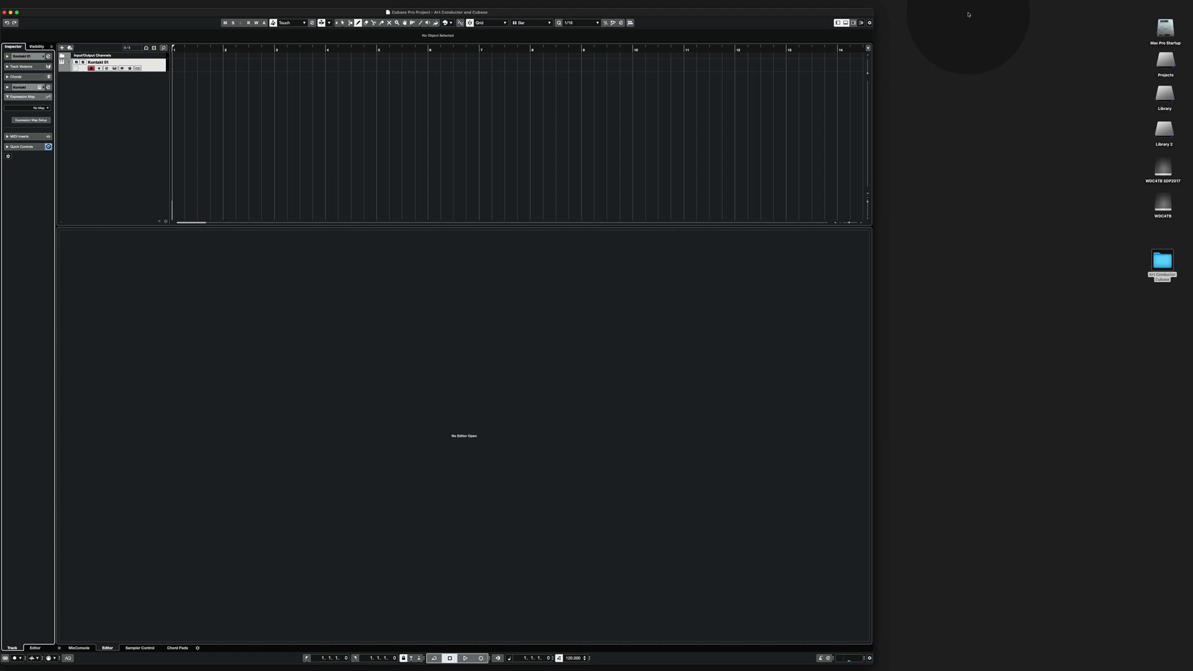
Open the Art Conductor Cubase desktop folder, collapse Documentation, and select the Art Conductor Cubase subfolder
{"action": "left_click", "coordinate": [1163, 265]}
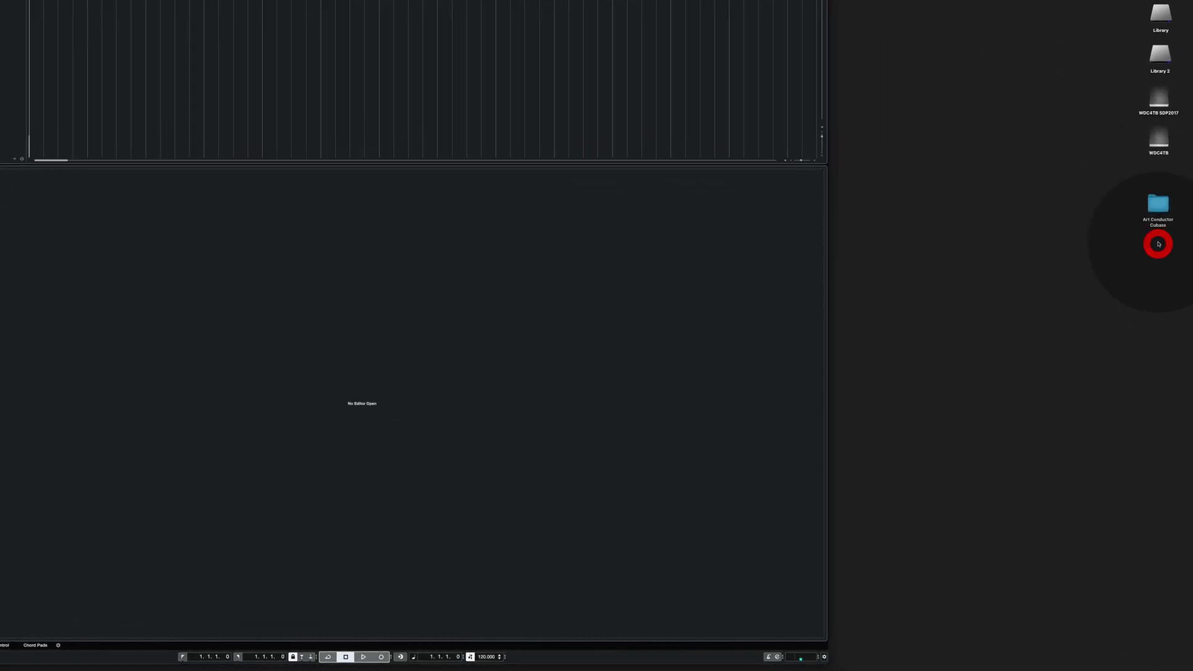
{"action": "double_click", "coordinate": [1148, 64]}
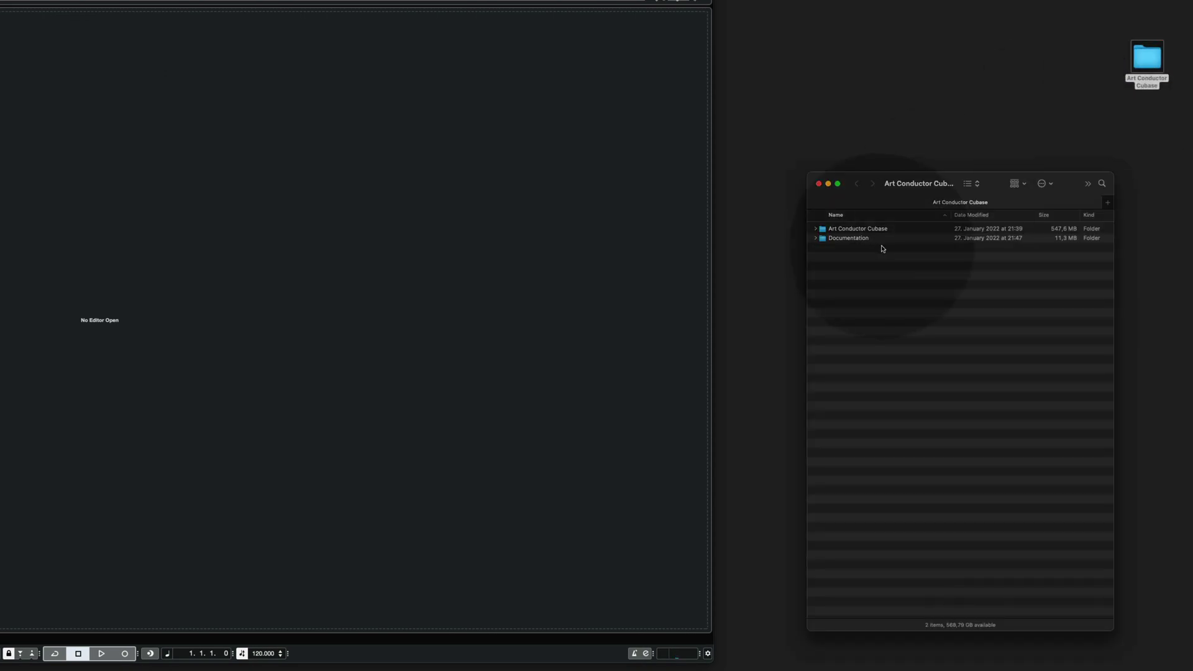
{"action": "left_click", "coordinate": [818, 240]}
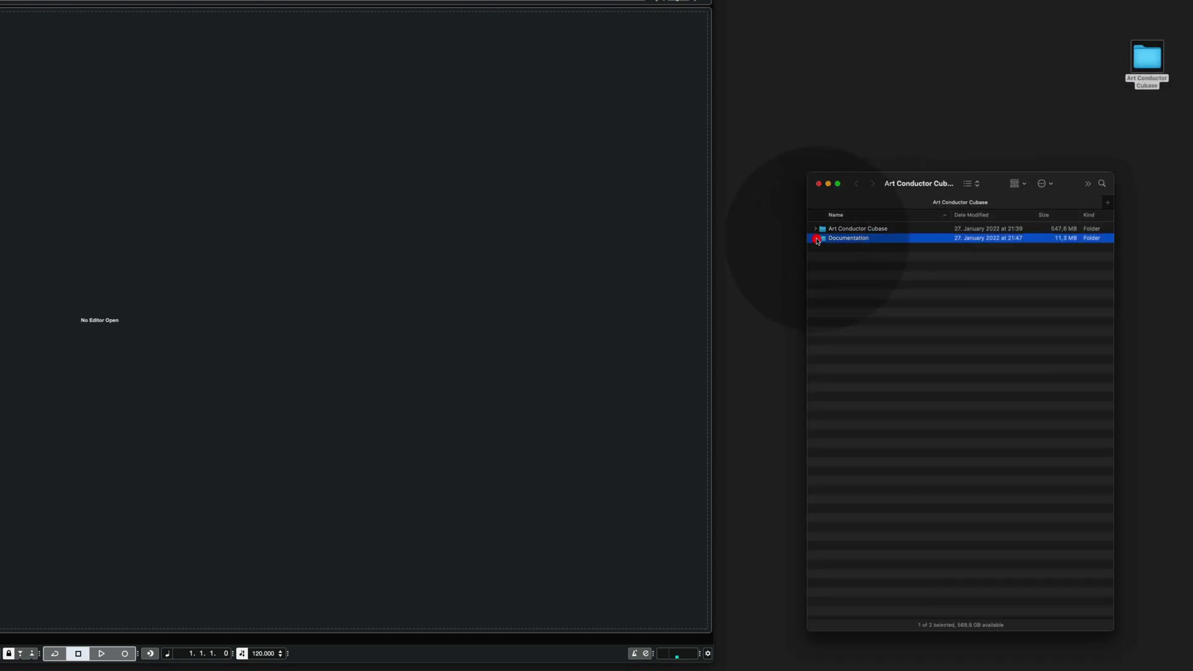
{"action": "left_click", "coordinate": [818, 240]}
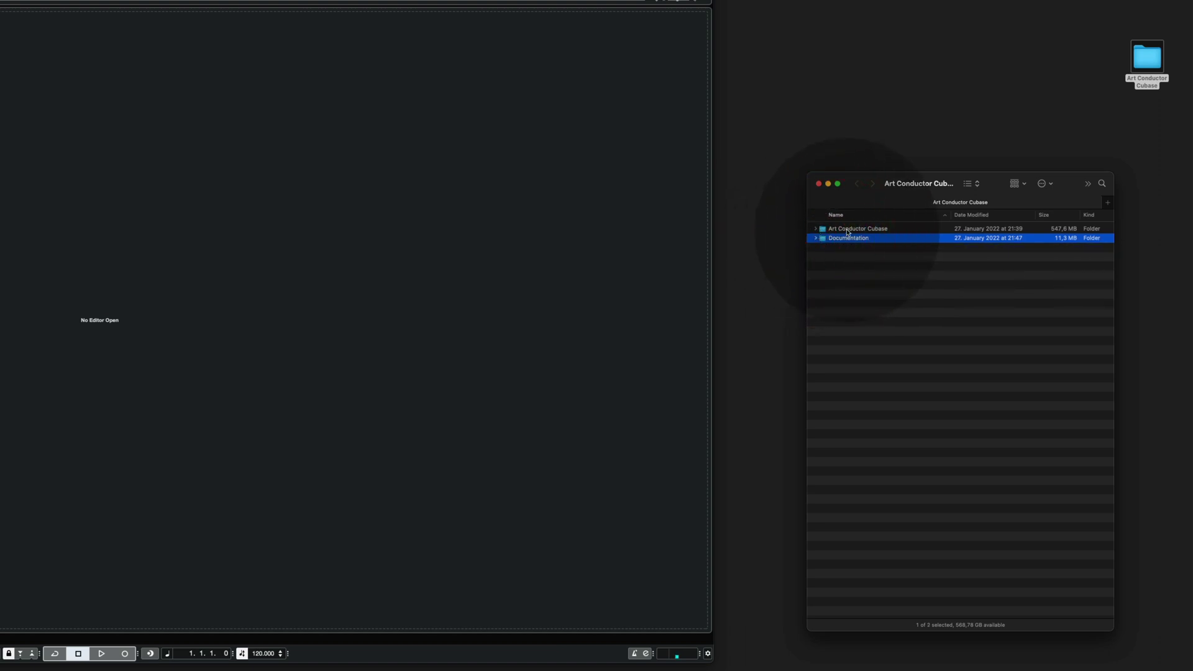
{"action": "left_click", "coordinate": [837, 229]}
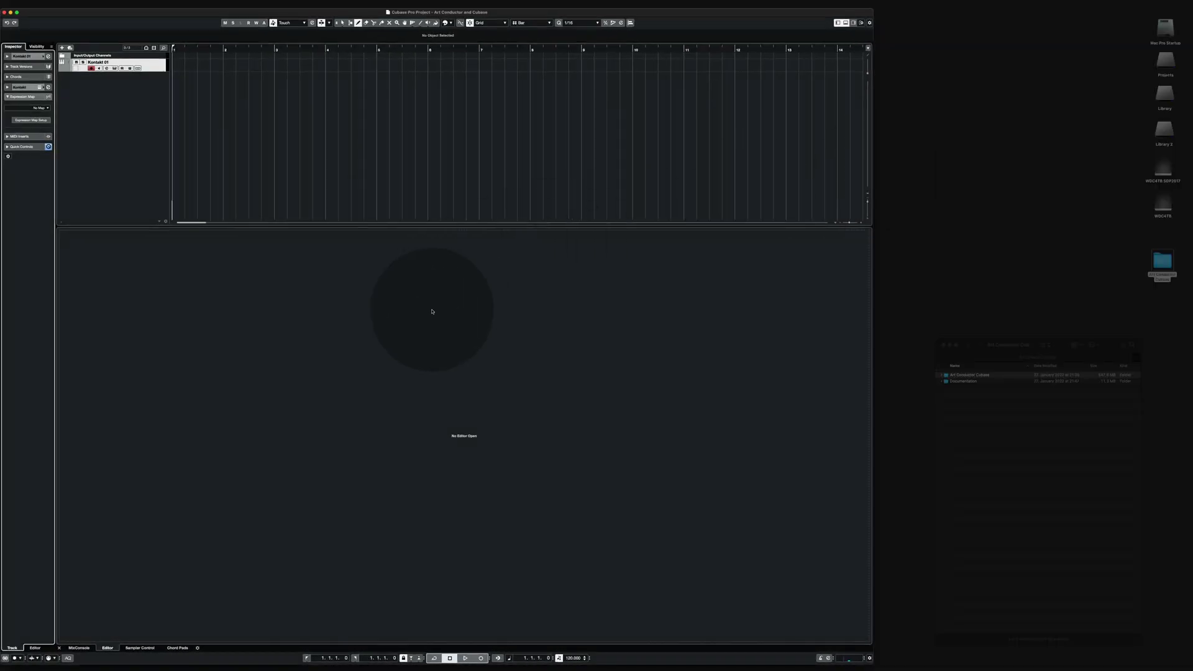
Return to Cubase and open Expression Map Setup from the Inspector's Expression Map section
{"action": "left_click", "coordinate": [424, 308]}
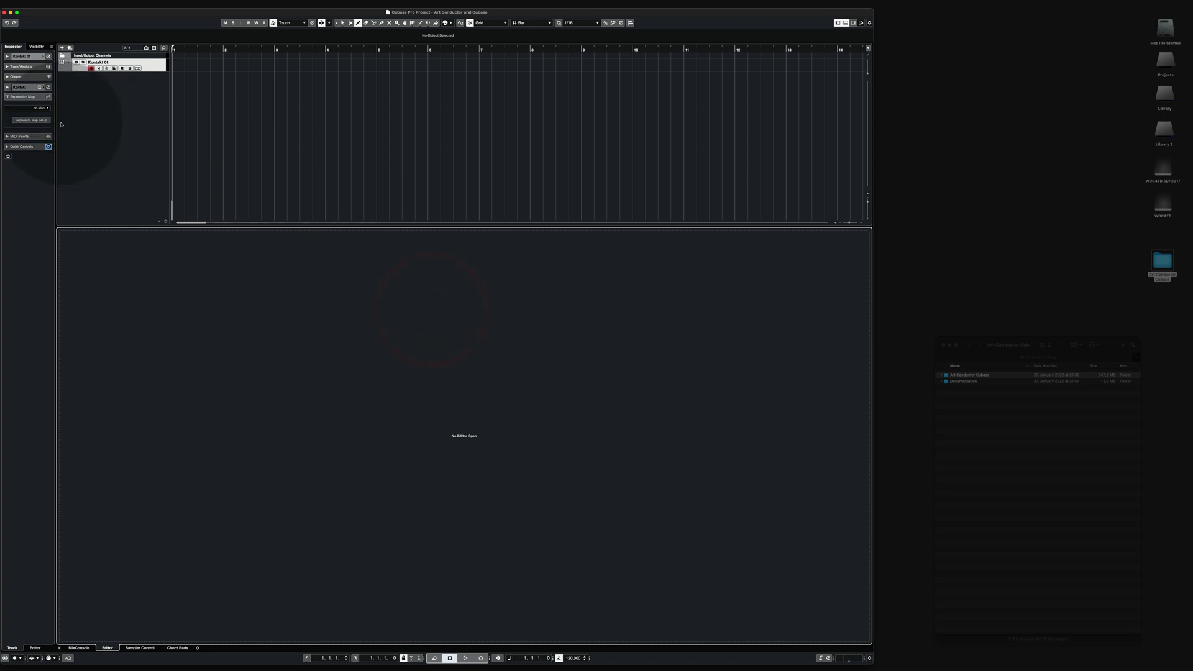
{"action": "left_click", "coordinate": [8, 96]}
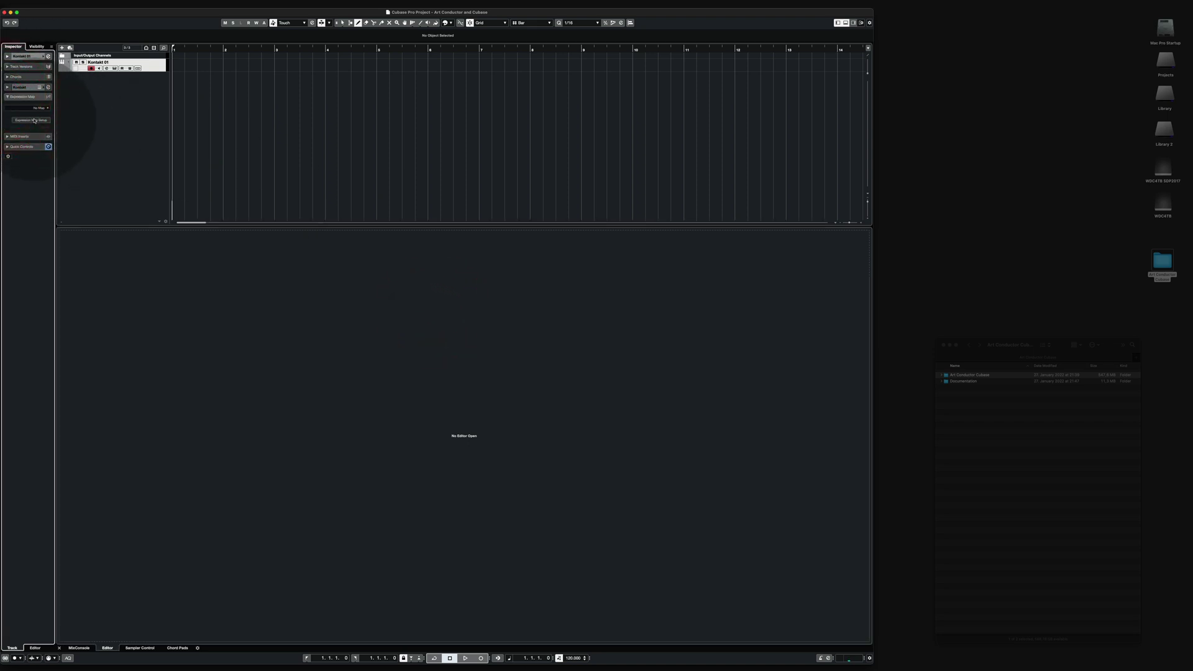
{"action": "left_click", "coordinate": [33, 121]}
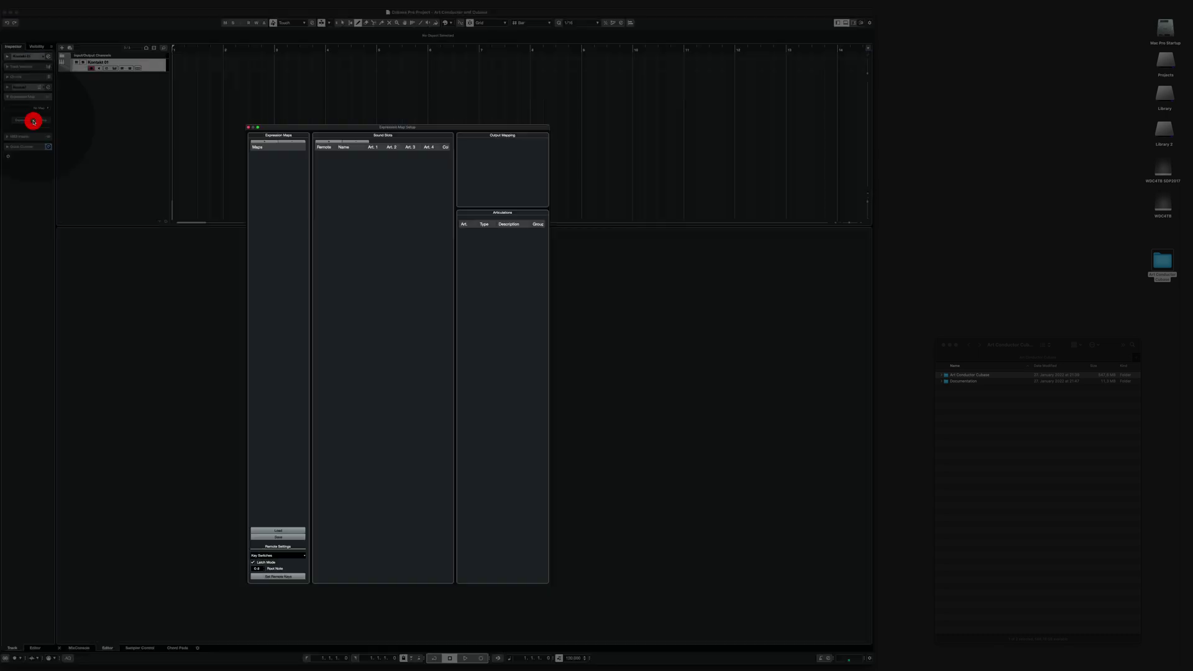
Load the first CSSS Violins 1 map from Art Conductor Cubase > Cinematic Studio Series > Cinematic Studio Strings
{"action": "left_click", "coordinate": [278, 531]}
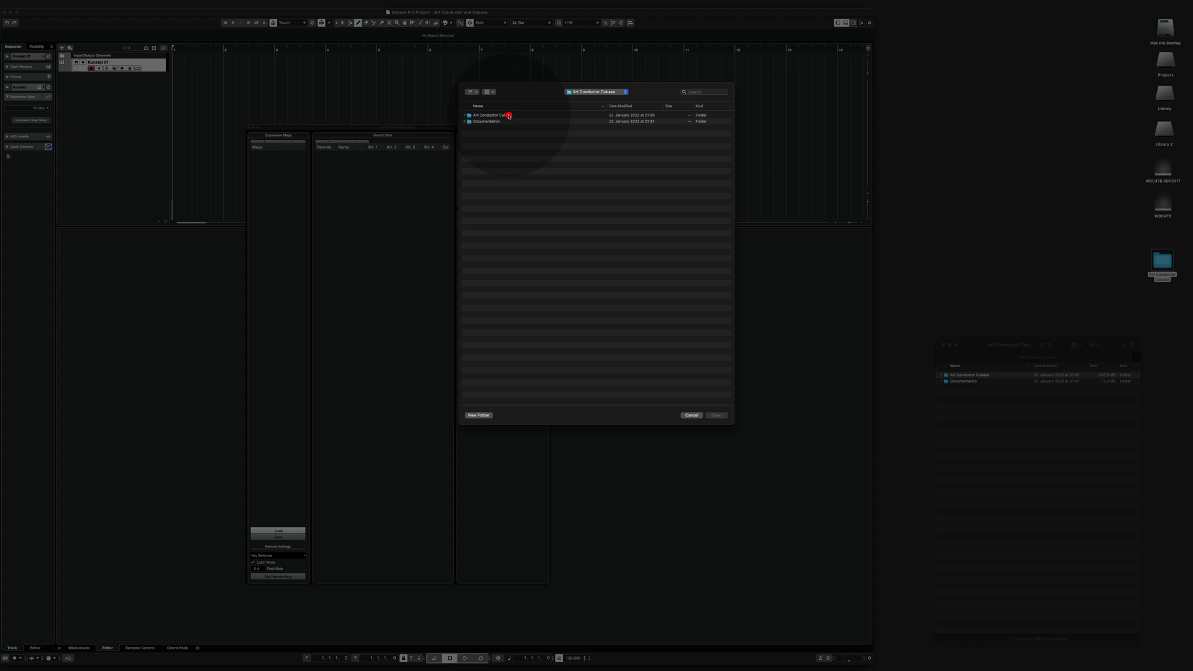
{"action": "double_click", "coordinate": [509, 115]}
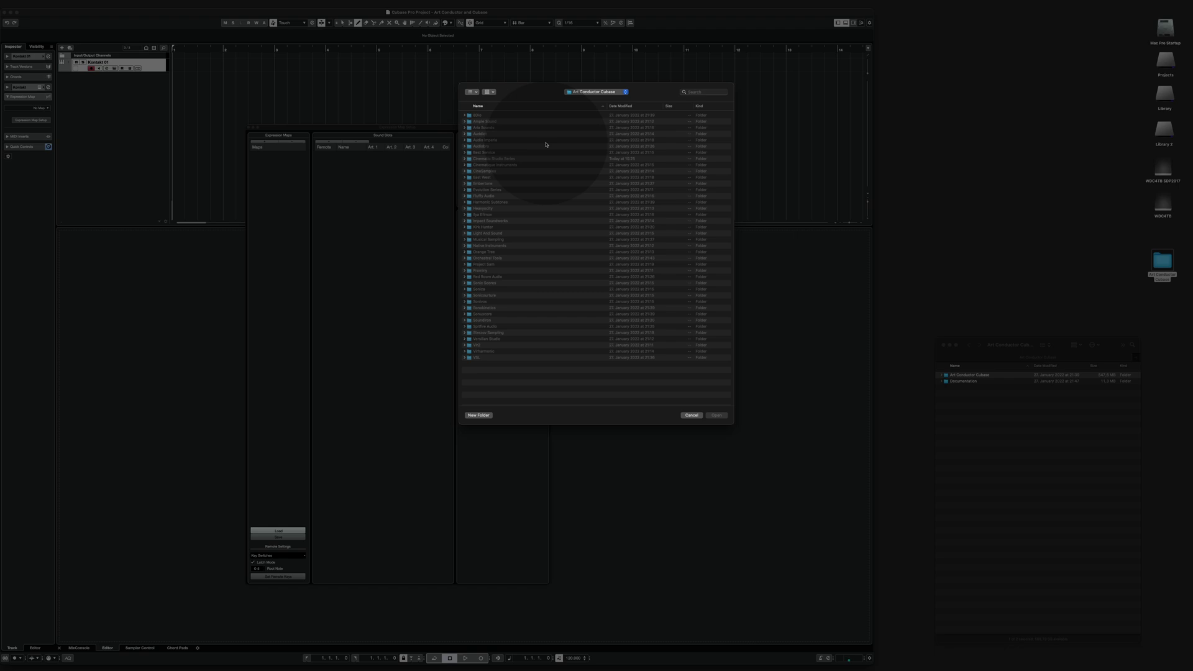
{"action": "double_click", "coordinate": [504, 160]}
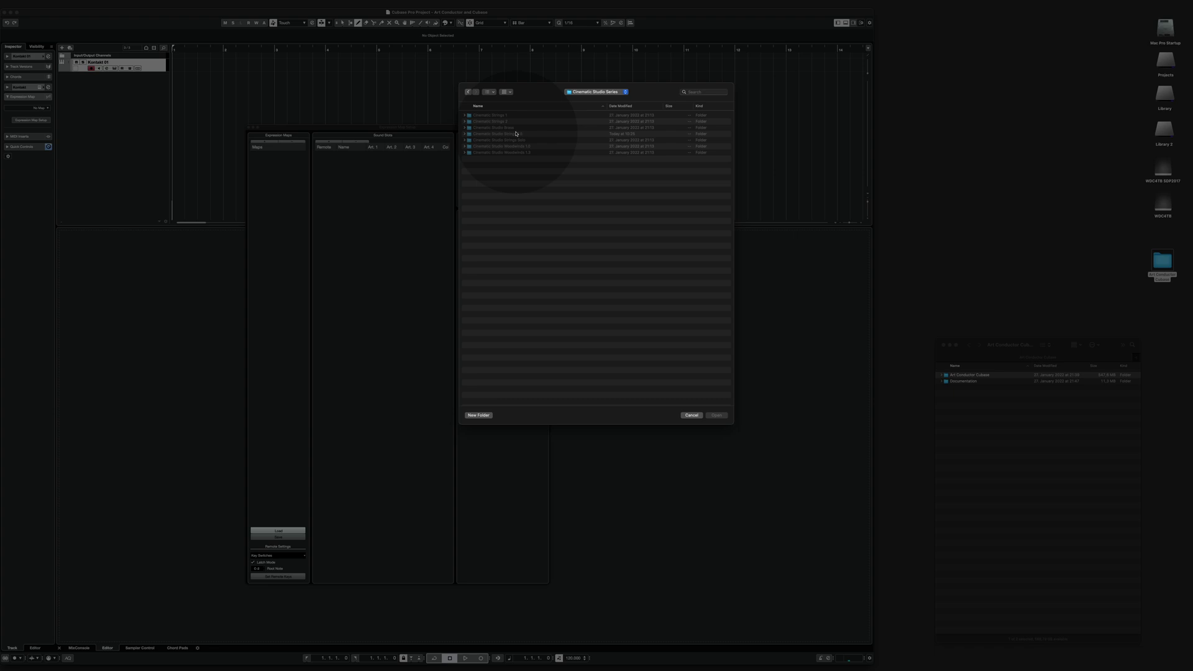
{"action": "double_click", "coordinate": [516, 135]}
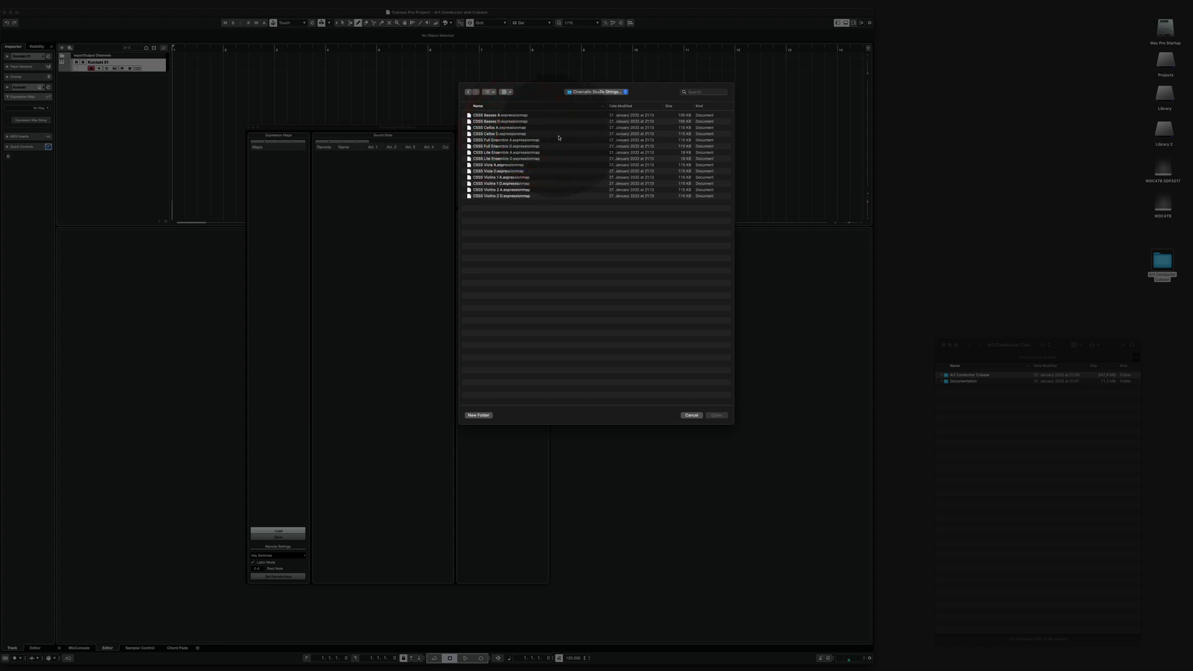
{"action": "left_click", "coordinate": [520, 177]}
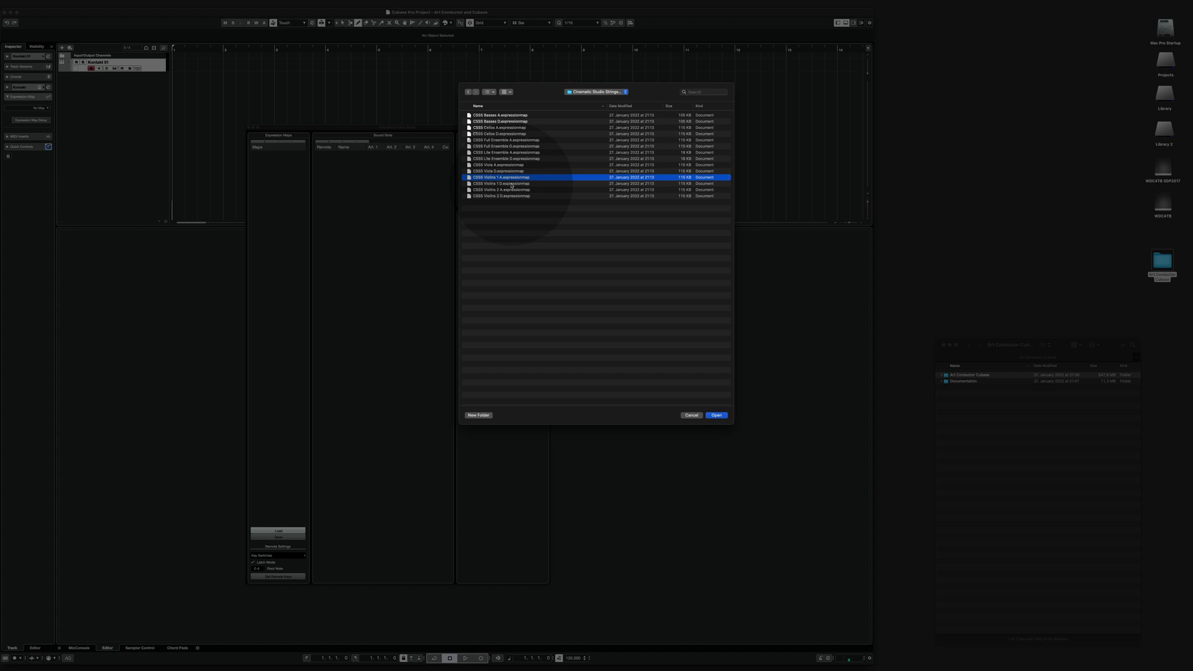
{"action": "double_click", "coordinate": [511, 185]}
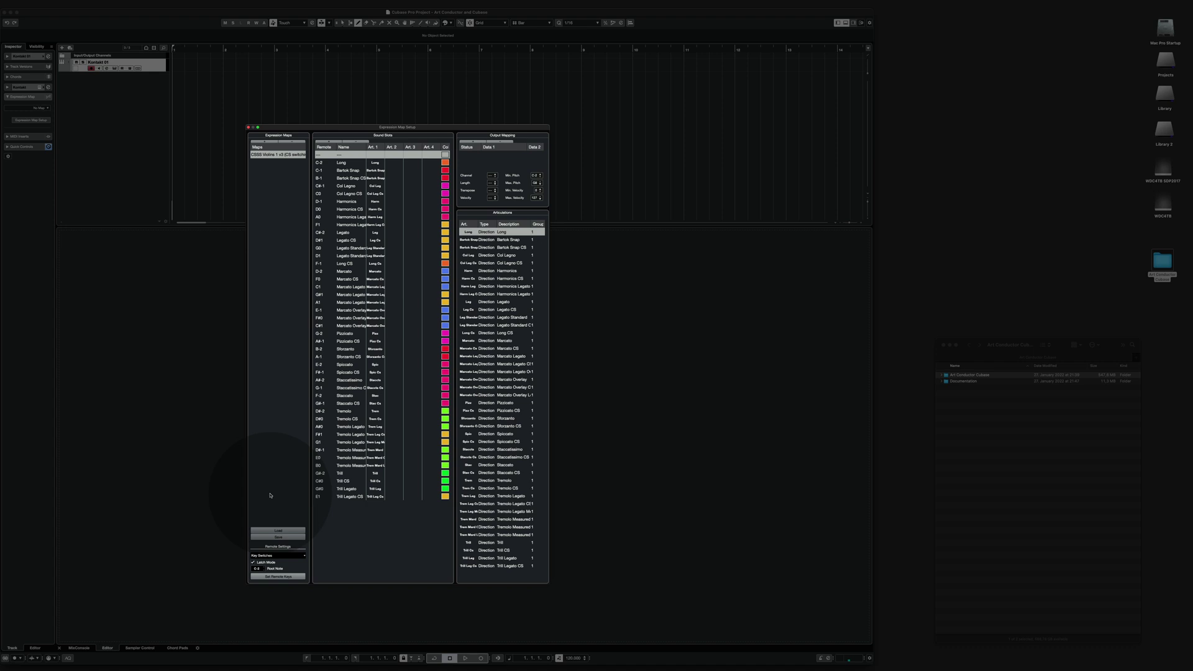
Load the second CSSS Violins 1 expression map from the same Cinematic Studio Strings folder
{"action": "left_click", "coordinate": [278, 530]}
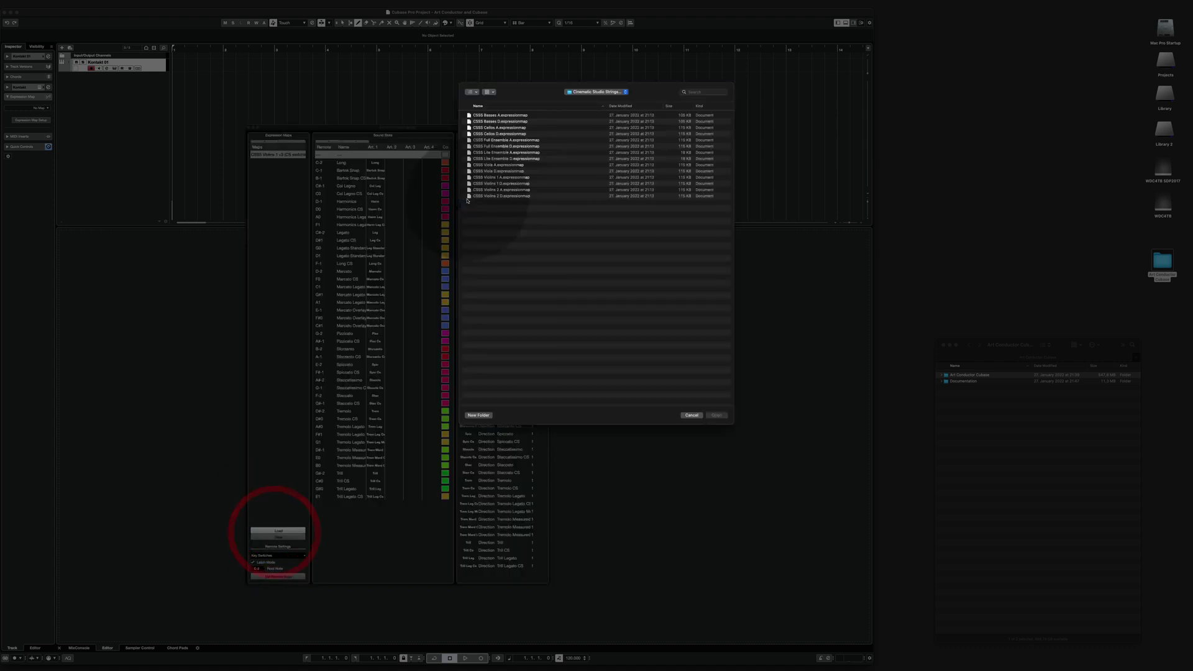
{"action": "left_click", "coordinate": [514, 178]}
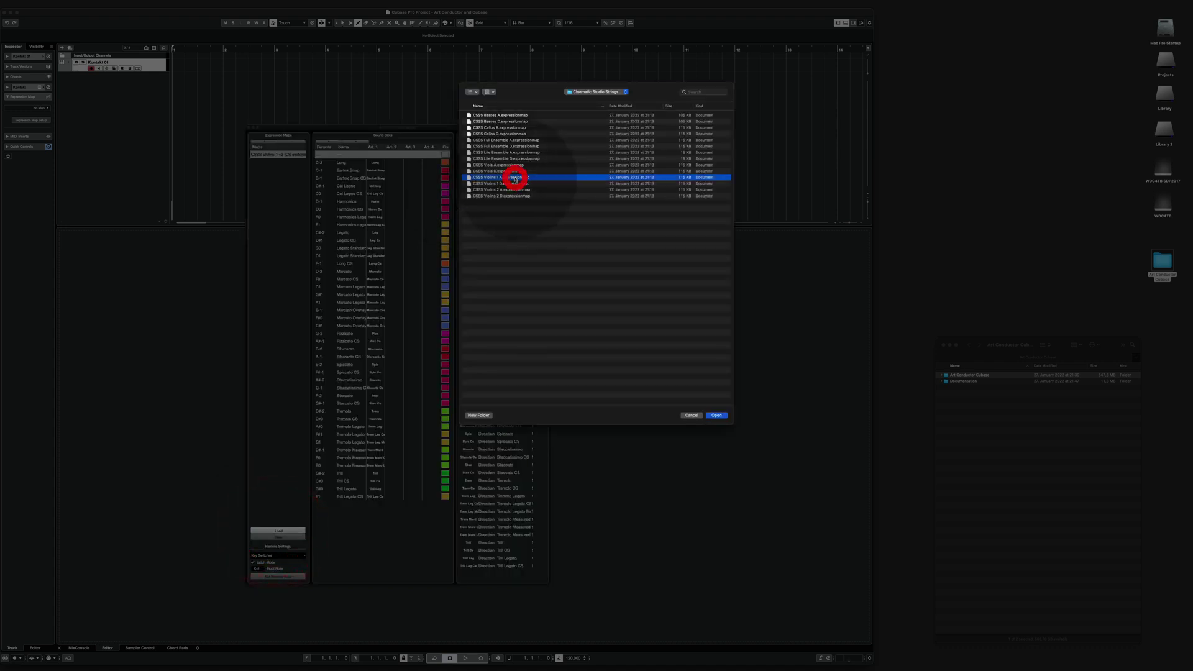
{"action": "left_click", "coordinate": [716, 415]}
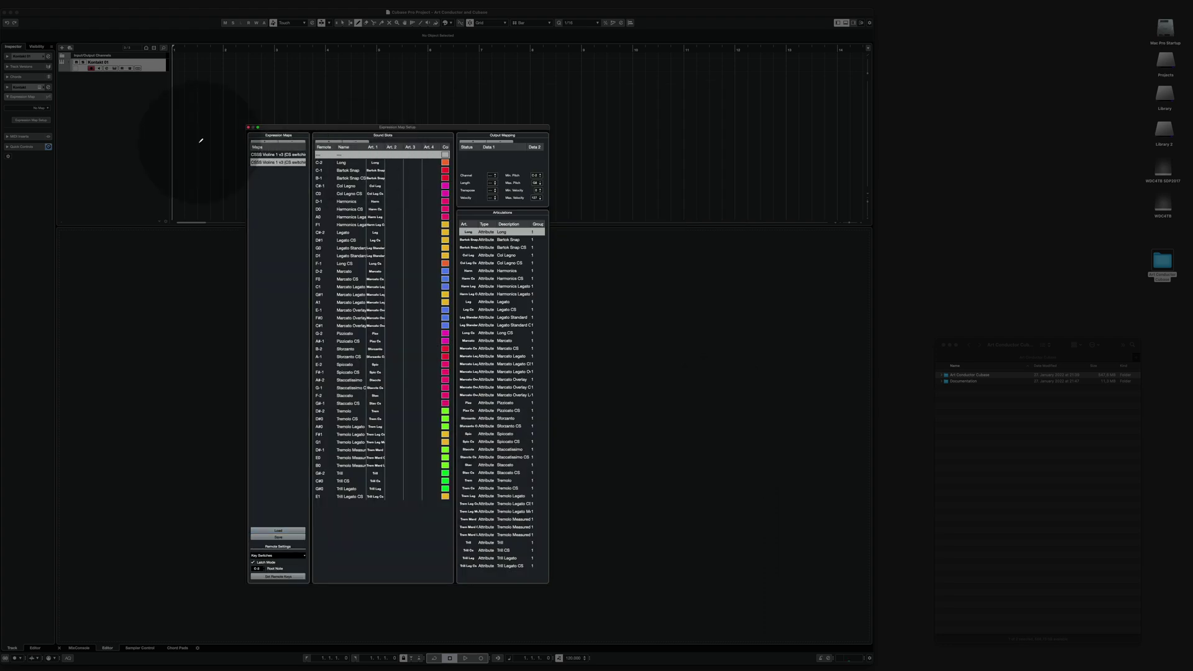
Close Expression Map Setup and load CSS 1st Violins.nki from Cinematic Studio Strings into Kontakt
{"action": "left_click", "coordinate": [248, 127]}
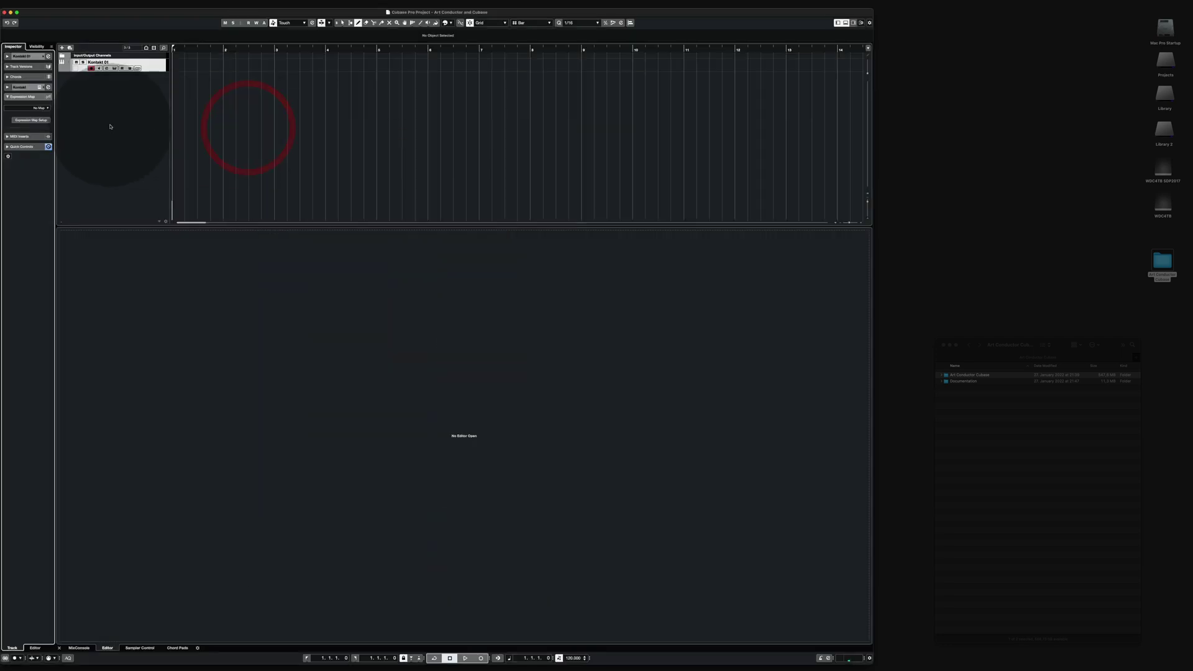
{"action": "left_click", "coordinate": [115, 68]}
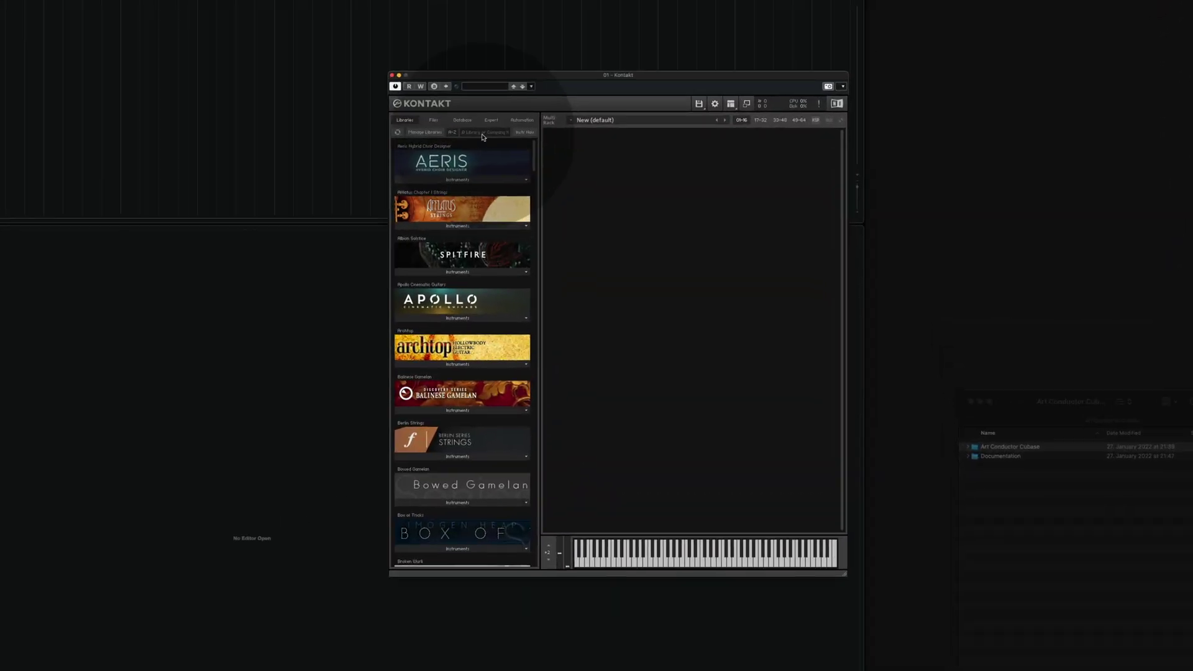
{"action": "left_click", "coordinate": [482, 134]}
{"action": "type", "text": "cine"}
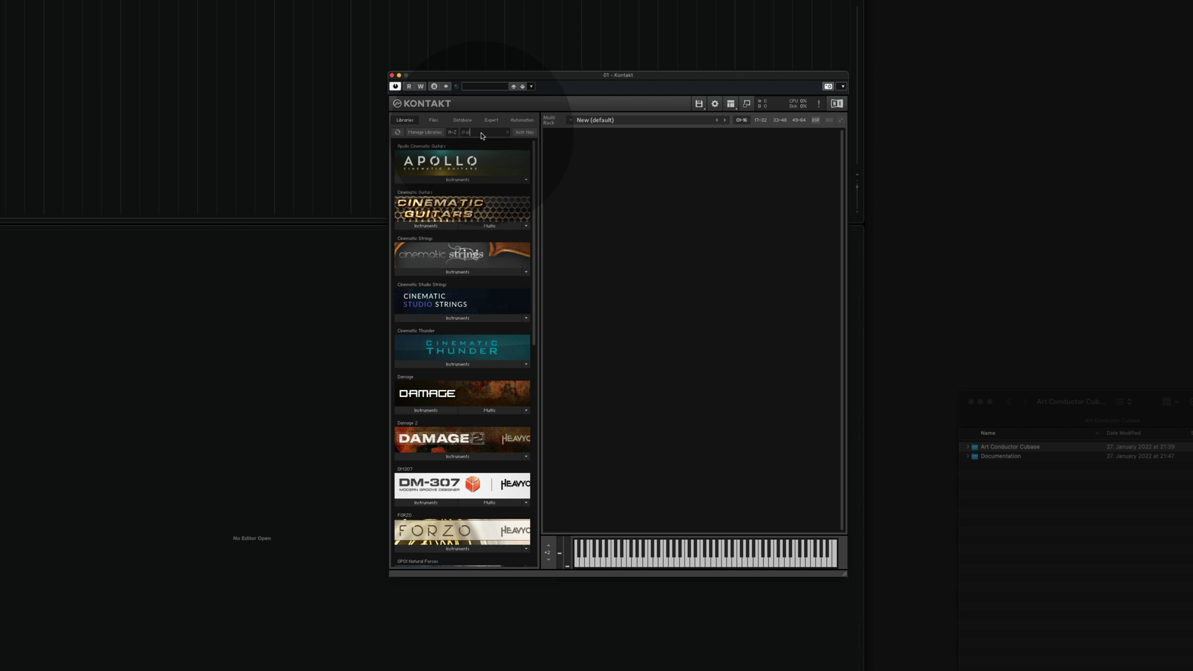
{"action": "left_click", "coordinate": [447, 318]}
{"action": "left_click_drag", "start_coordinate": [429, 337], "coordinate": [646, 220]}
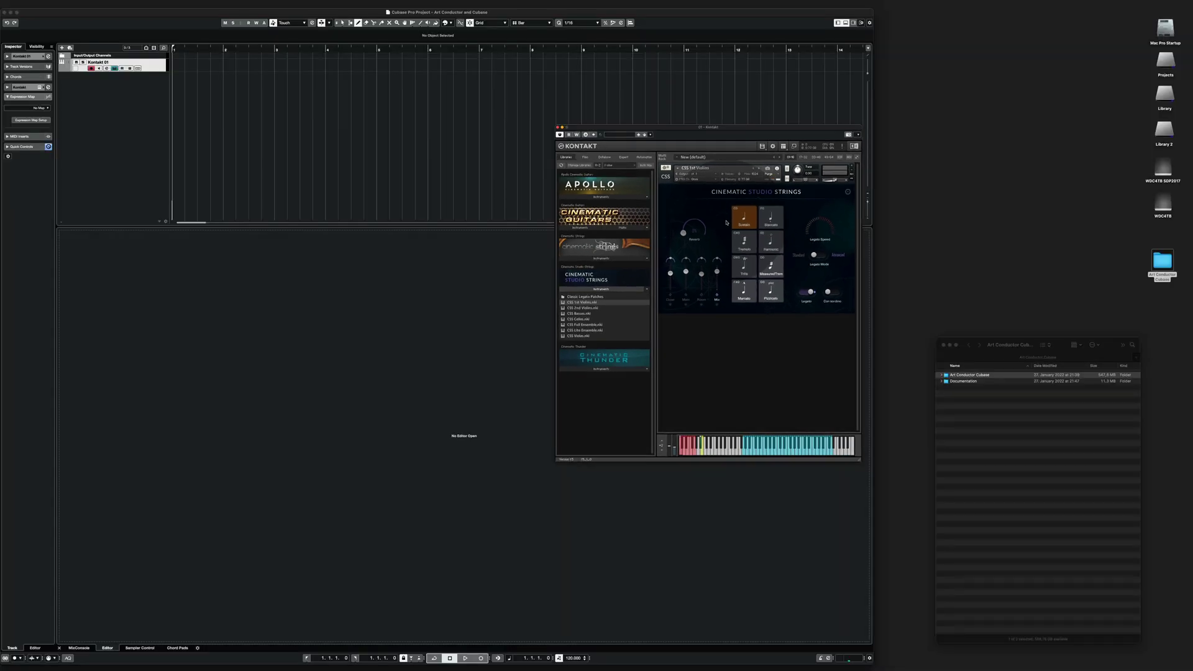
Assign the CSSS Violins 1 v3 expression map to the Kontakt 01 track
{"action": "left_click", "coordinate": [719, 357]}
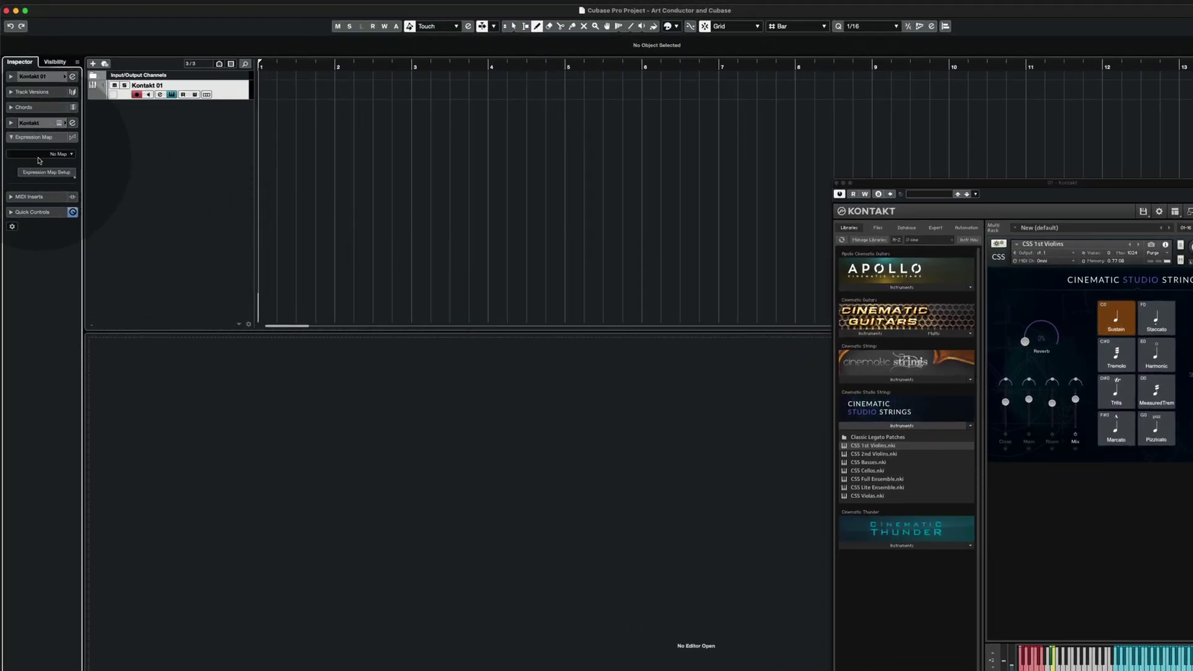
{"action": "left_click", "coordinate": [61, 153]}
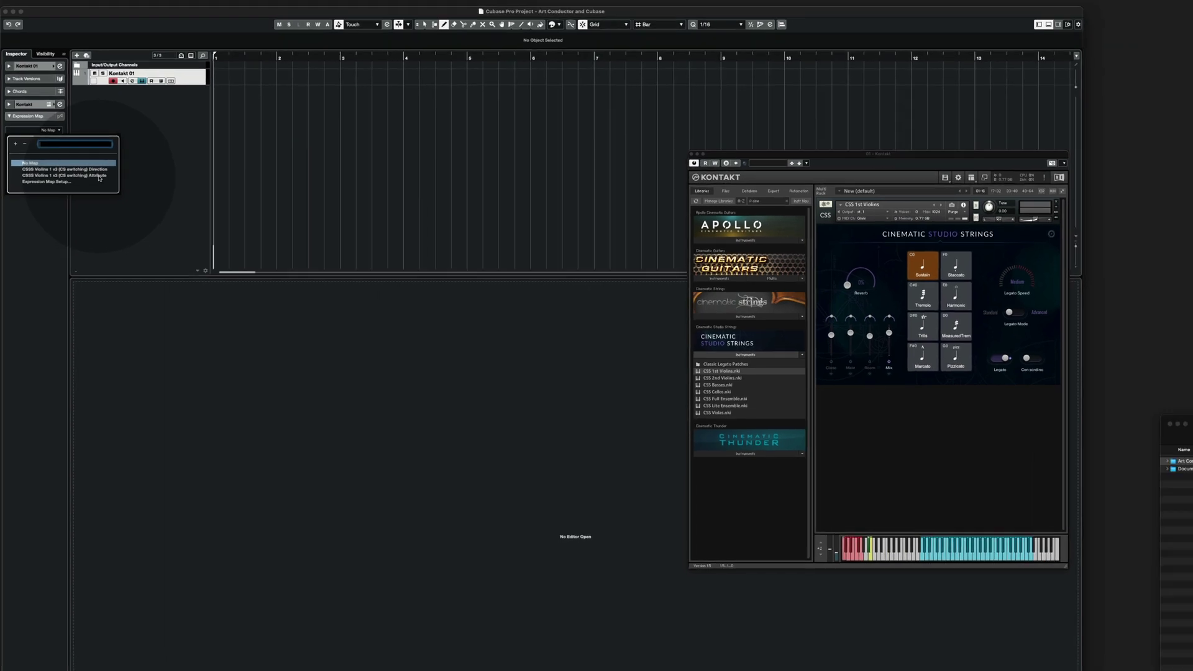
{"action": "left_click", "coordinate": [99, 176]}
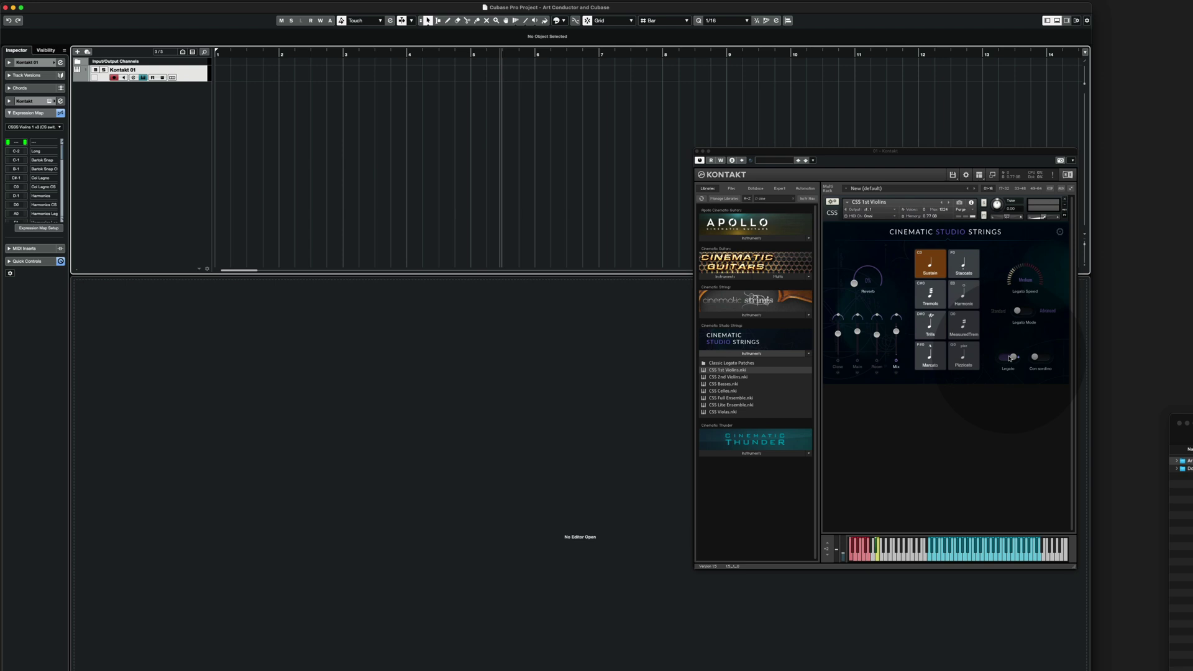
Turn off CSS Legato, then record a violin MIDI part from bar 1 to about bar 6
{"action": "left_click", "coordinate": [1006, 361]}
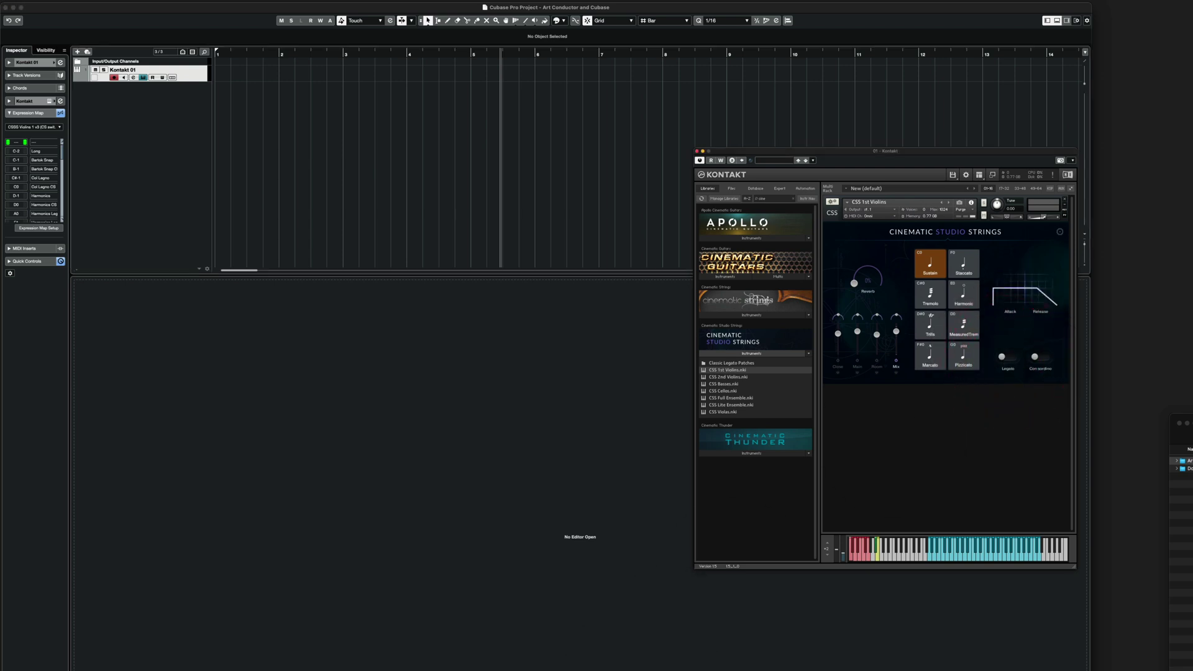
{"action": "left_click", "coordinate": [501, 158]}
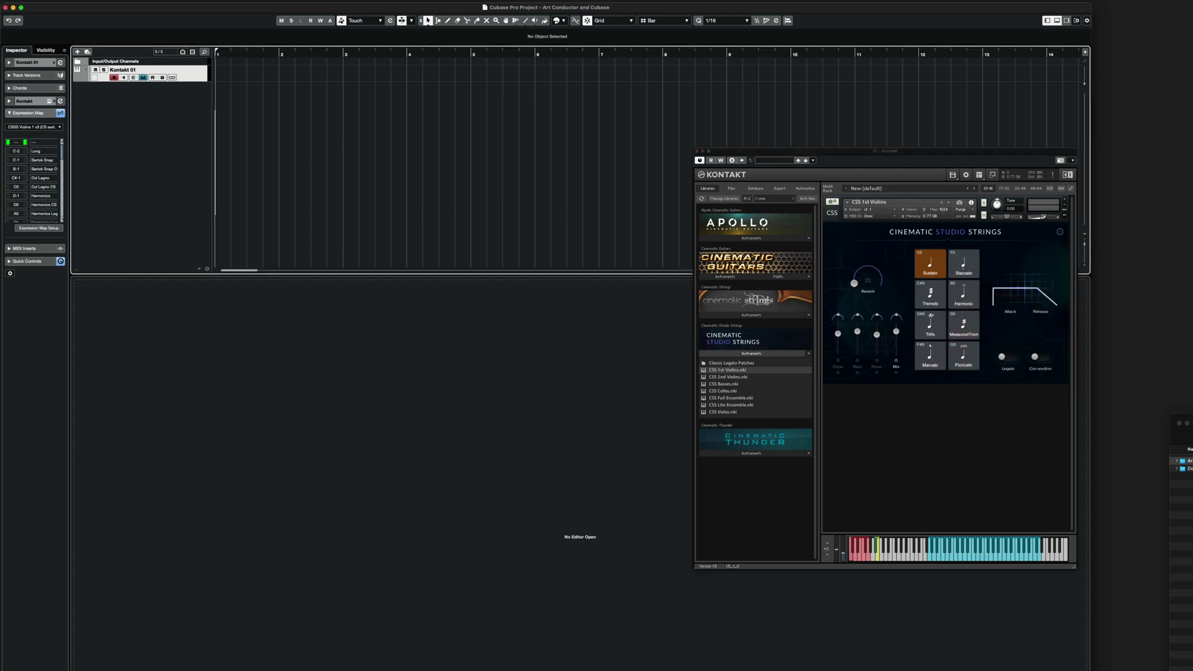
{"action": "key", "text": "KP_Multiply"}
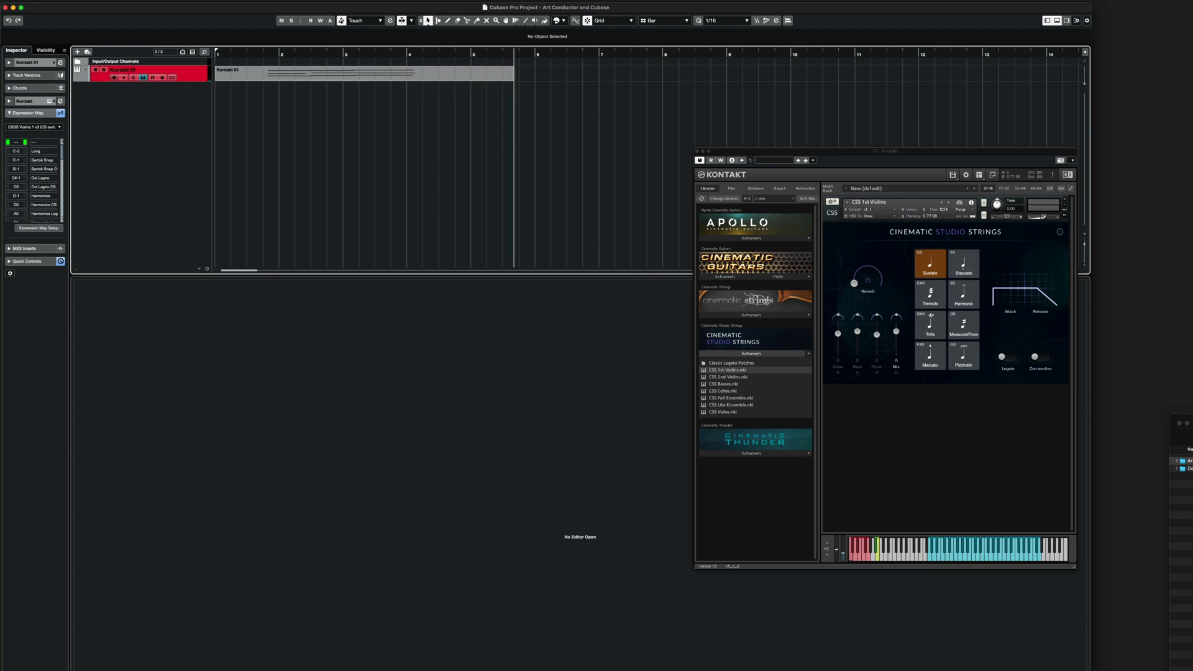
{"action": "key", "text": "space"}
Open the recorded part in the Key Editor, set all notes' articulation to Long, and play it
{"action": "left_click", "coordinate": [413, 144]}
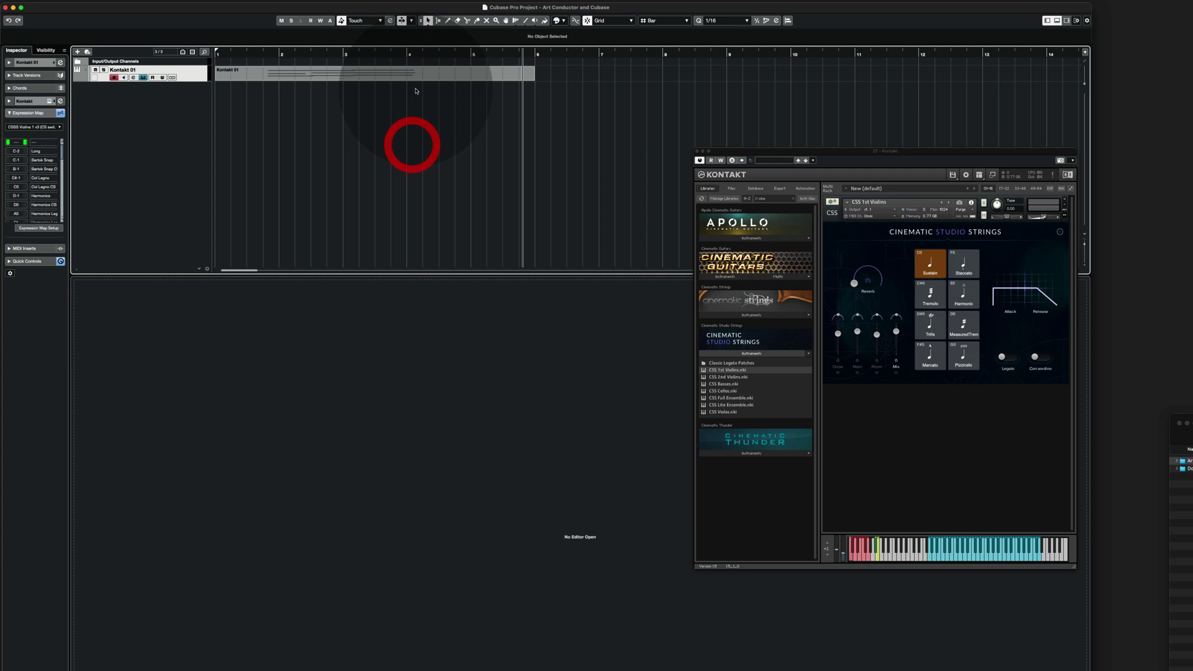
{"action": "double_click", "coordinate": [425, 73]}
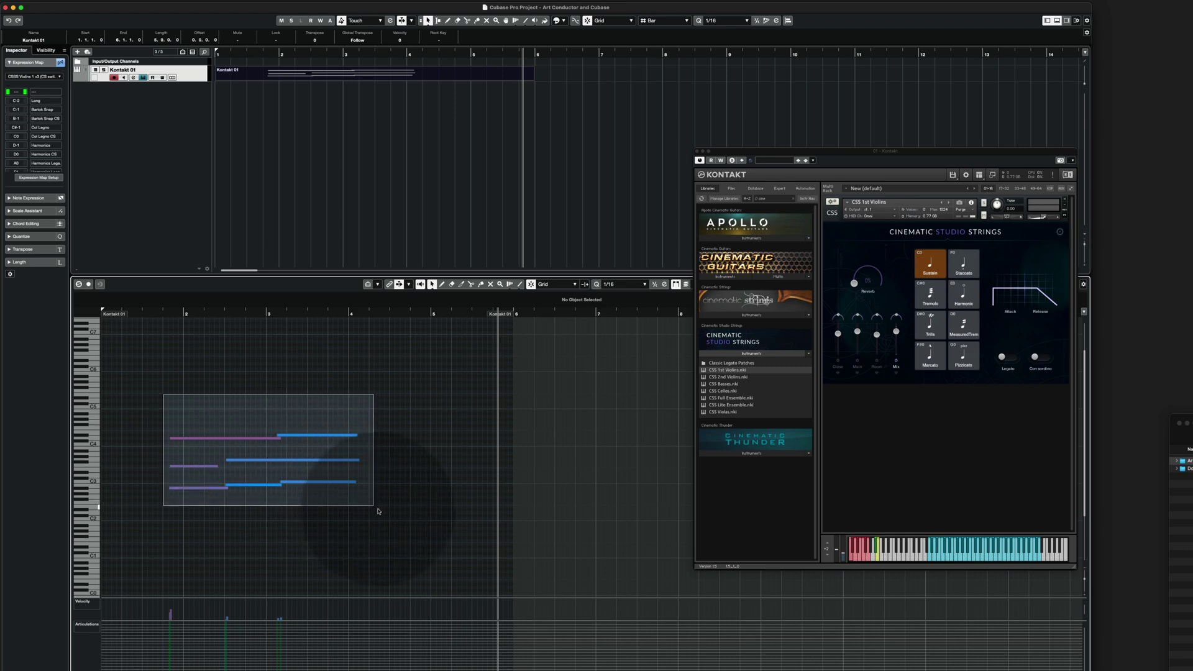
{"action": "left_click_drag", "start_coordinate": [162, 397], "coordinate": [378, 512]}
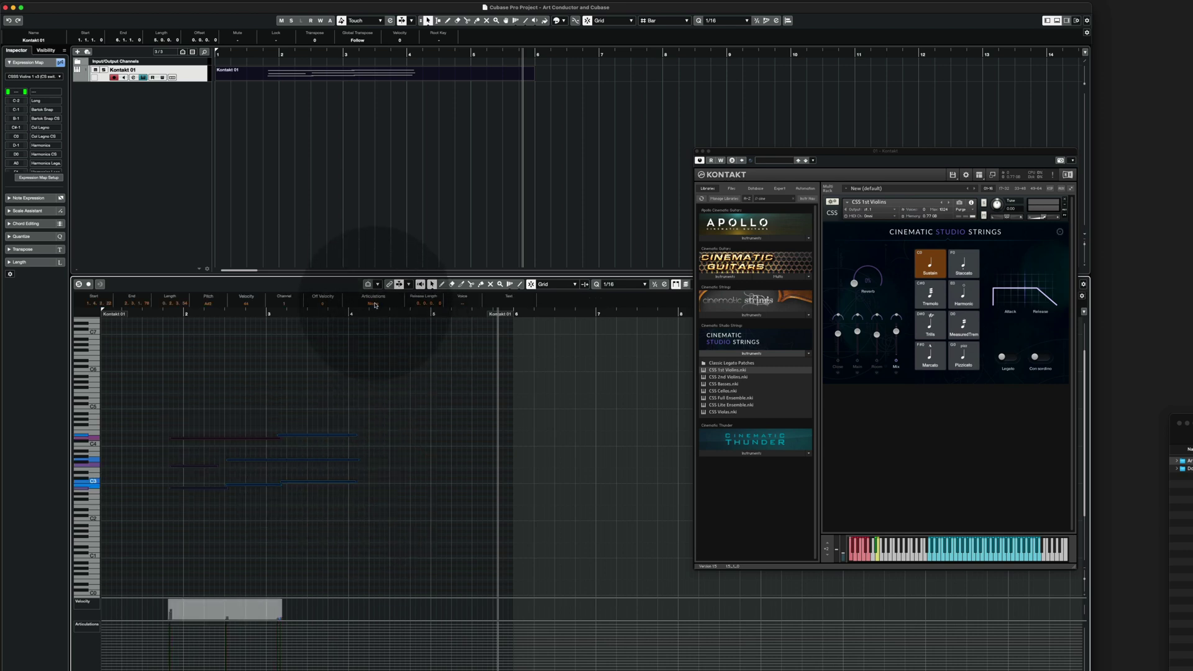
{"action": "left_click", "coordinate": [373, 306]}
{"action": "left_click", "coordinate": [371, 306]}
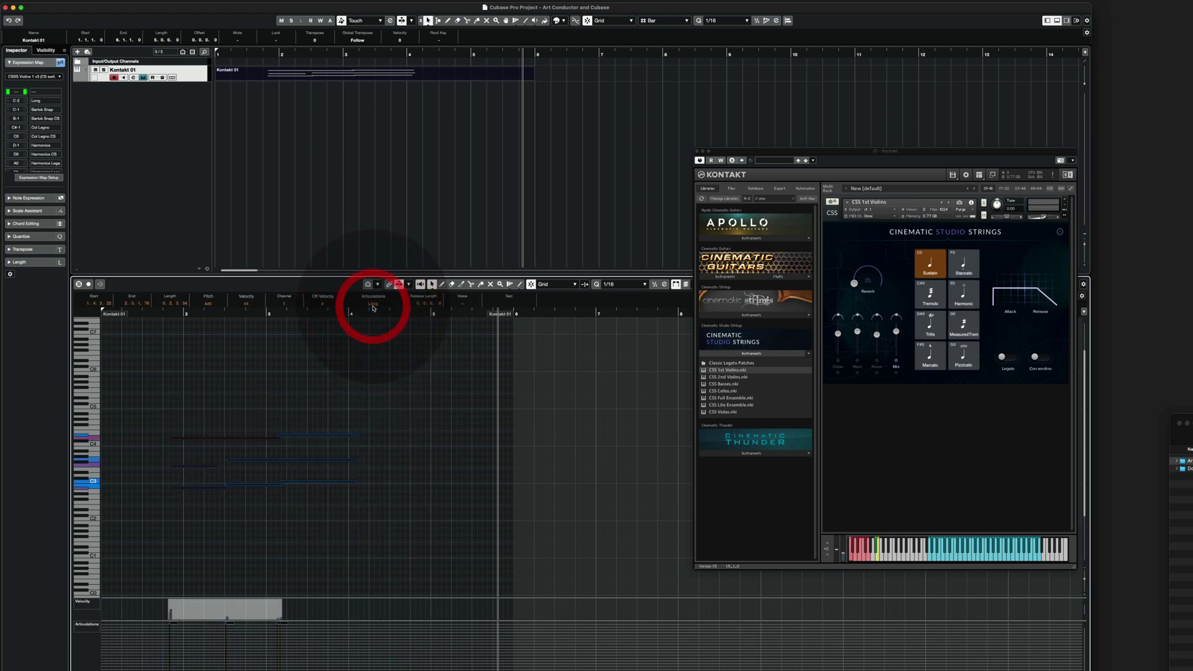
{"action": "left_click", "coordinate": [150, 314]}
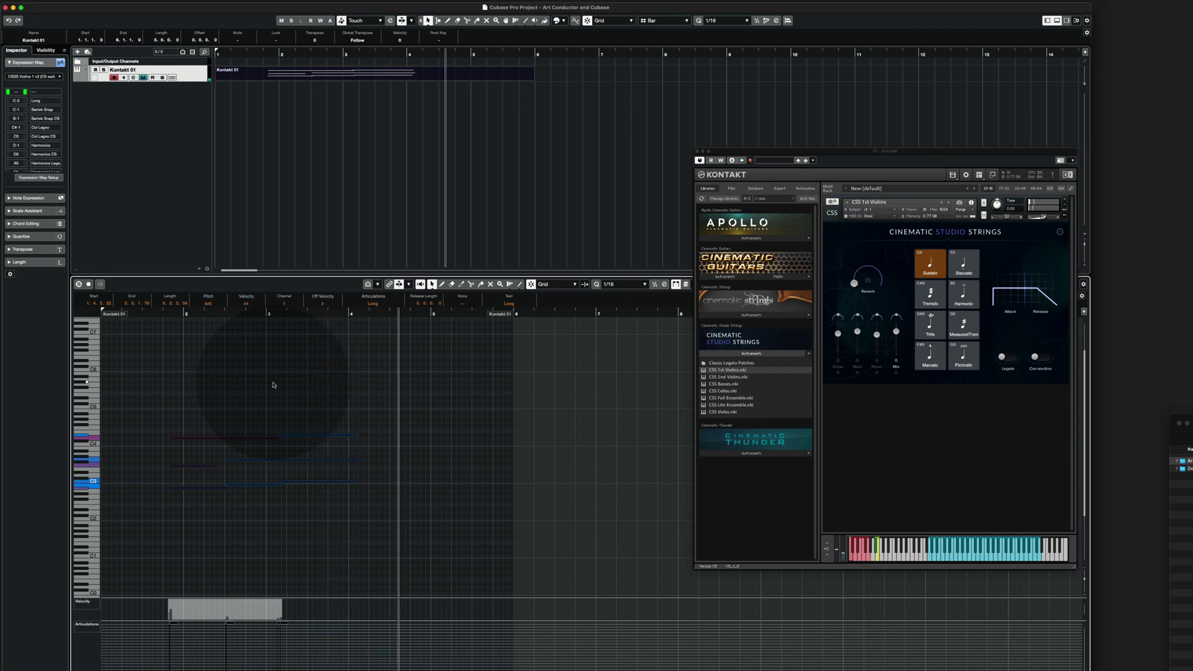
Reselect all notes, change their articulation to Tremolo, and play from the part's start
{"action": "left_click", "coordinate": [273, 385]}
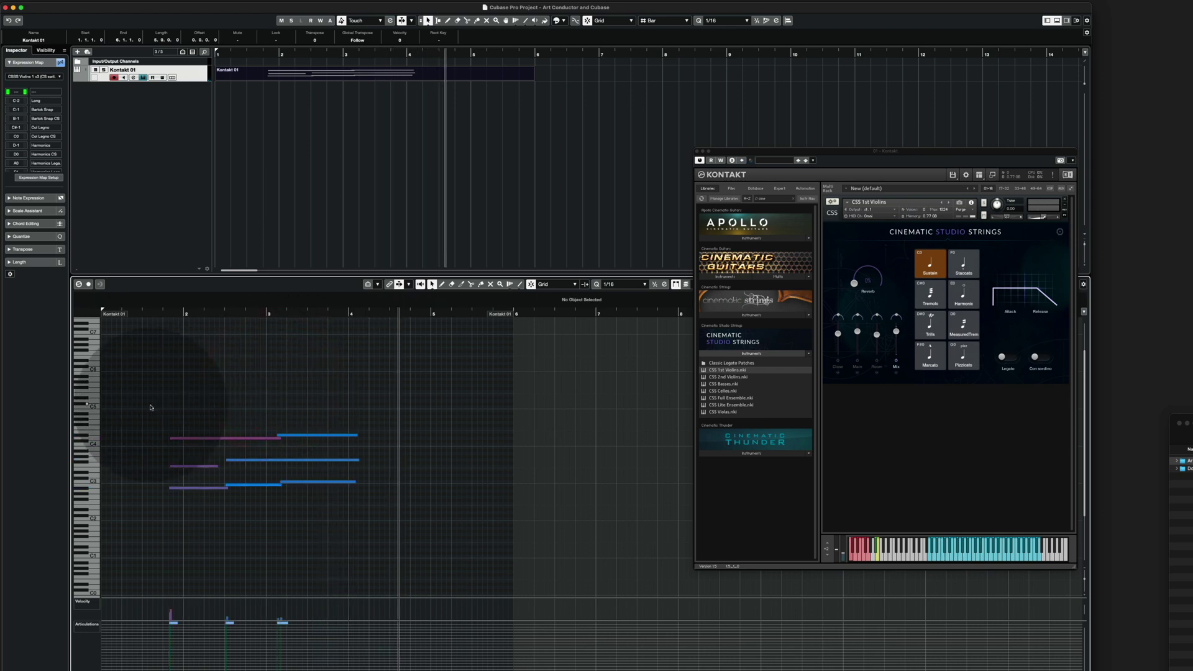
{"action": "left_click_drag", "start_coordinate": [150, 407], "coordinate": [385, 531]}
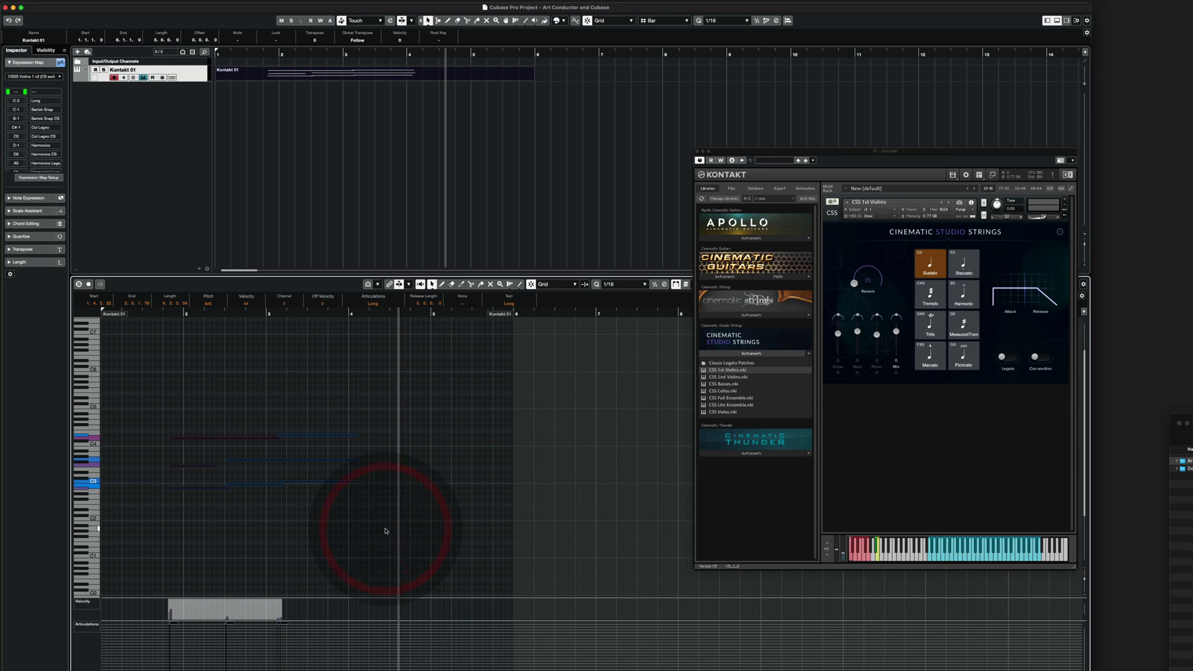
{"action": "left_click", "coordinate": [380, 301]}
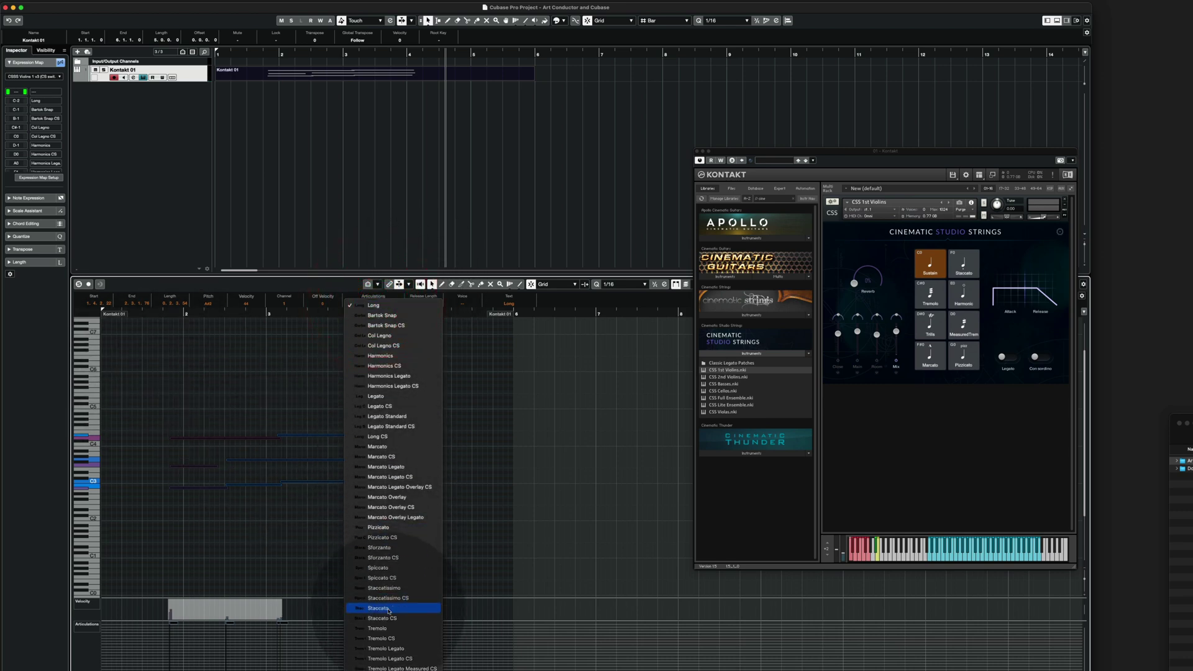
{"action": "left_click", "coordinate": [388, 629]}
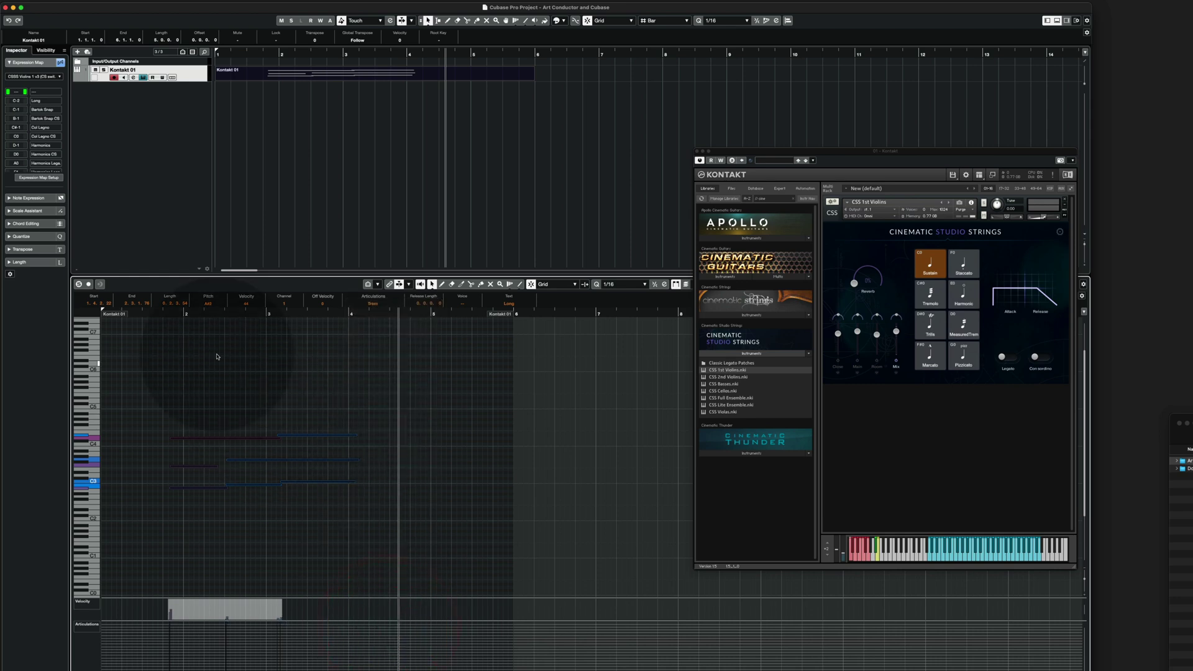
{"action": "left_click", "coordinate": [130, 315]}
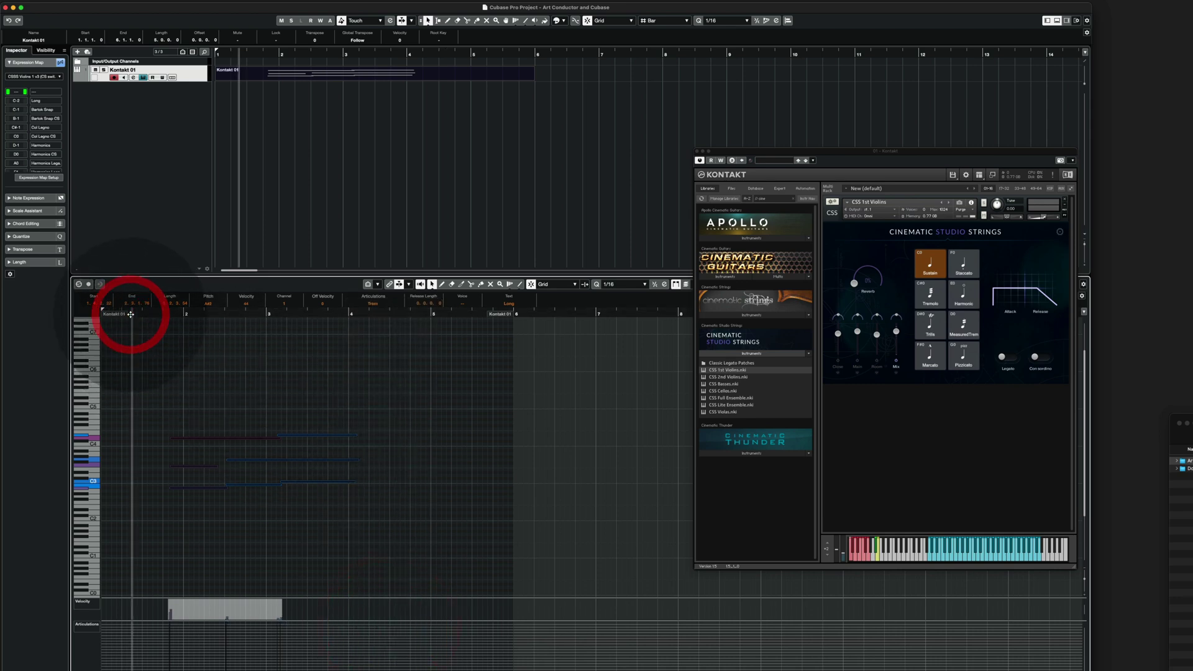
{"action": "key", "text": "space"}
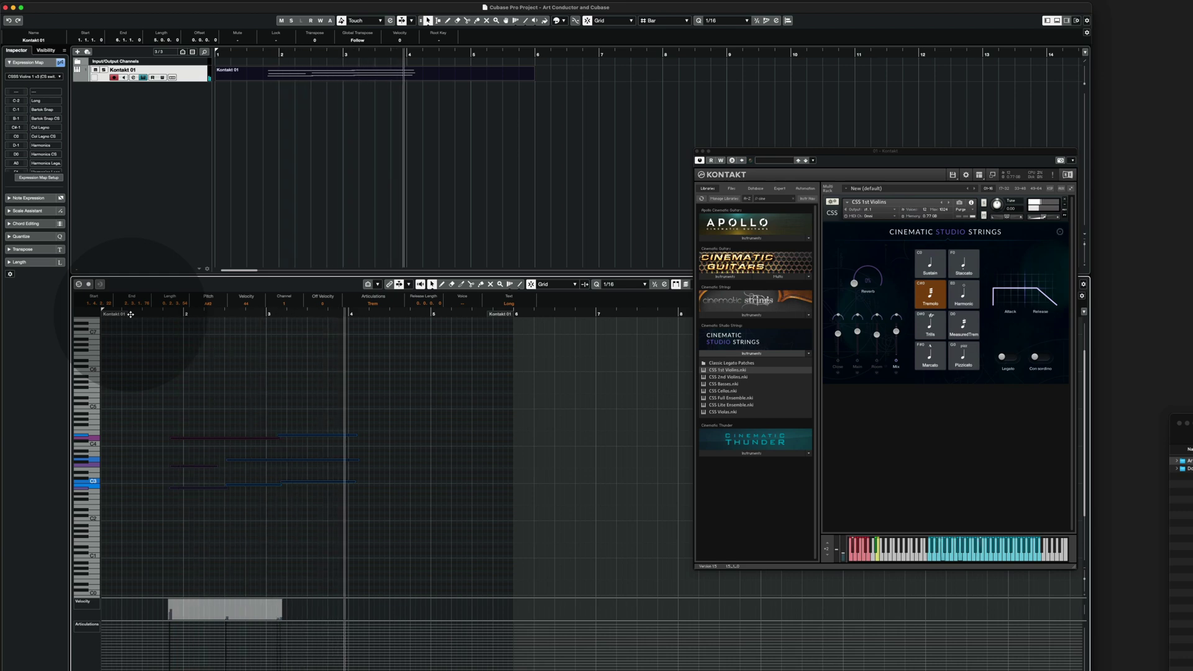
Reselect the violin notes and check their Articulations field in the info line
{"action": "left_click", "coordinate": [148, 374]}
{"action": "mouse_move", "coordinate": [156, 384]}
{"action": "left_mouse_down"}
{"action": "mouse_move", "coordinate": [411, 552]}
{"action": "mouse_move", "coordinate": [402, 550]}
{"action": "left_mouse_up"}
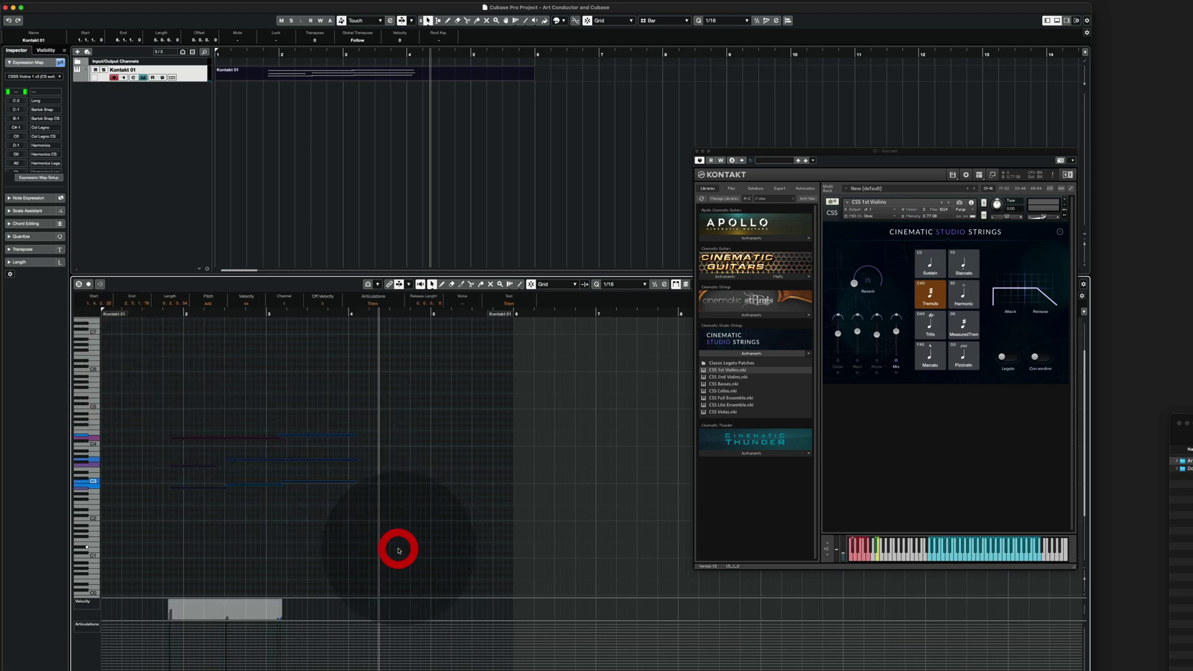
{"action": "left_click", "coordinate": [374, 306]}
{"action": "left_click", "coordinate": [373, 307]}
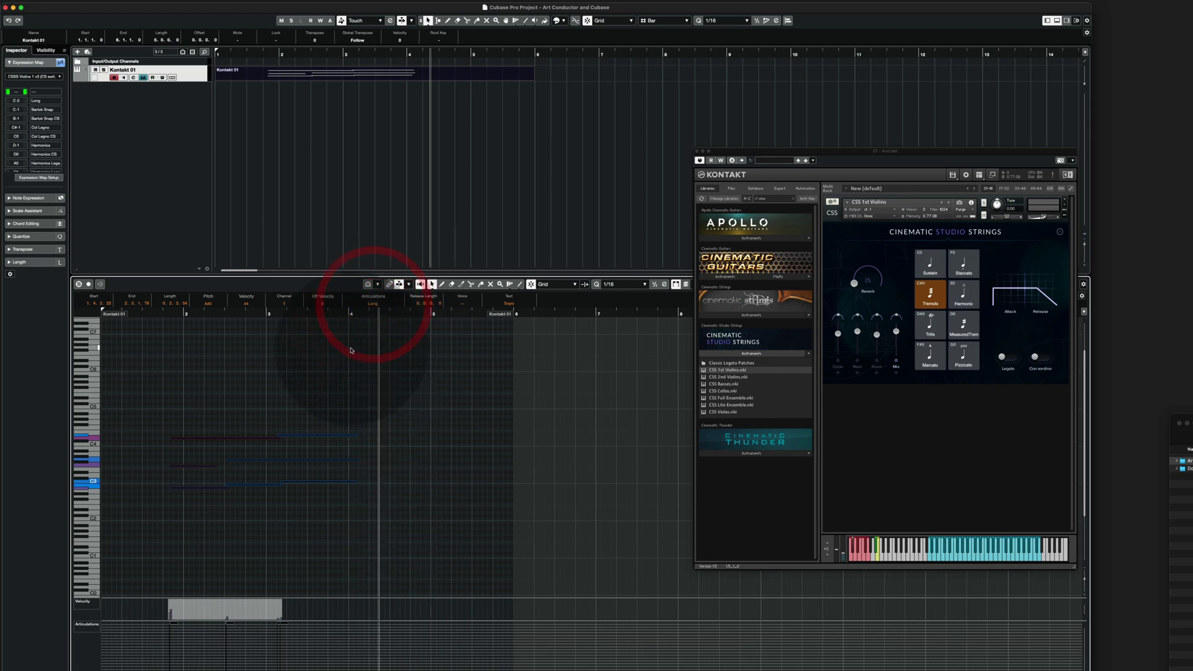
{"action": "left_click", "coordinate": [351, 349]}
Change one note's articulation from Long to Tremolo and play the part from near its start
{"action": "left_click", "coordinate": [330, 438]}
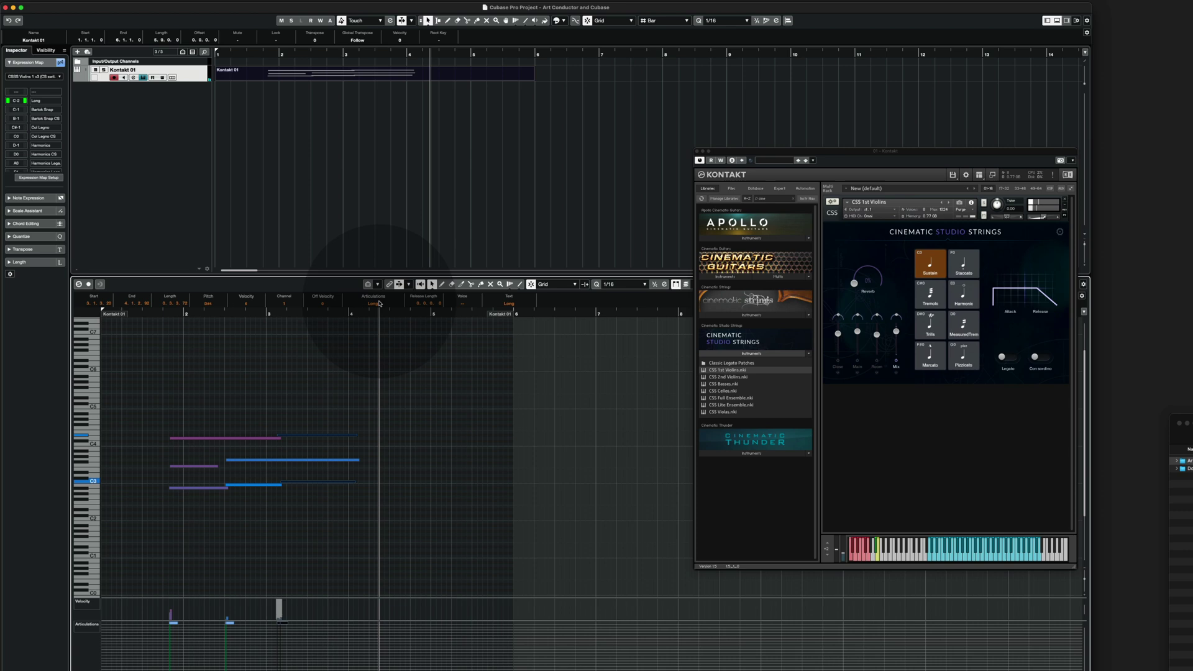
{"action": "left_click", "coordinate": [373, 308]}
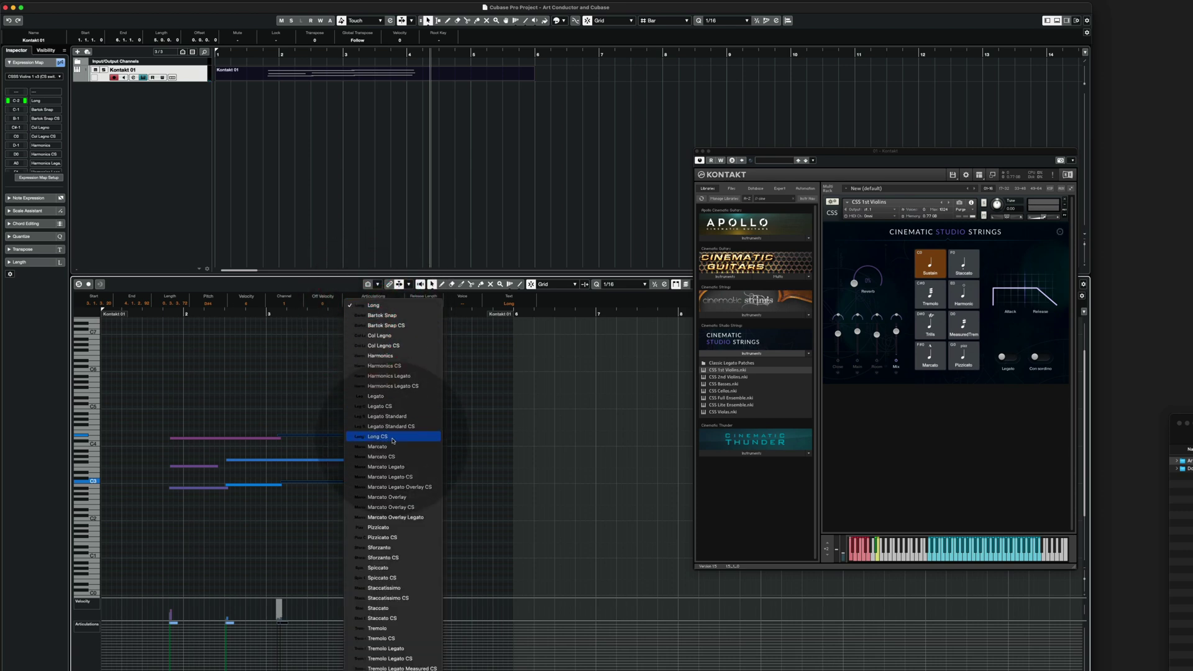
{"action": "left_click", "coordinate": [393, 627]}
{"action": "left_click", "coordinate": [165, 341]}
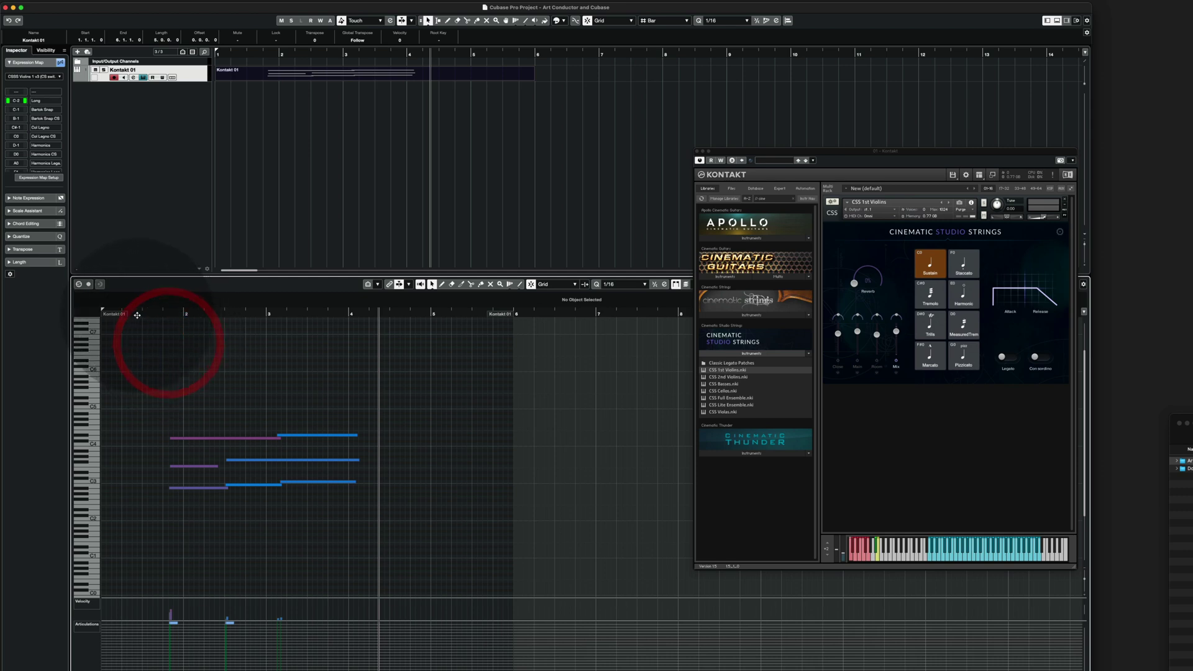
{"action": "left_click", "coordinate": [136, 315]}
{"action": "double_click", "coordinate": [136, 315]}
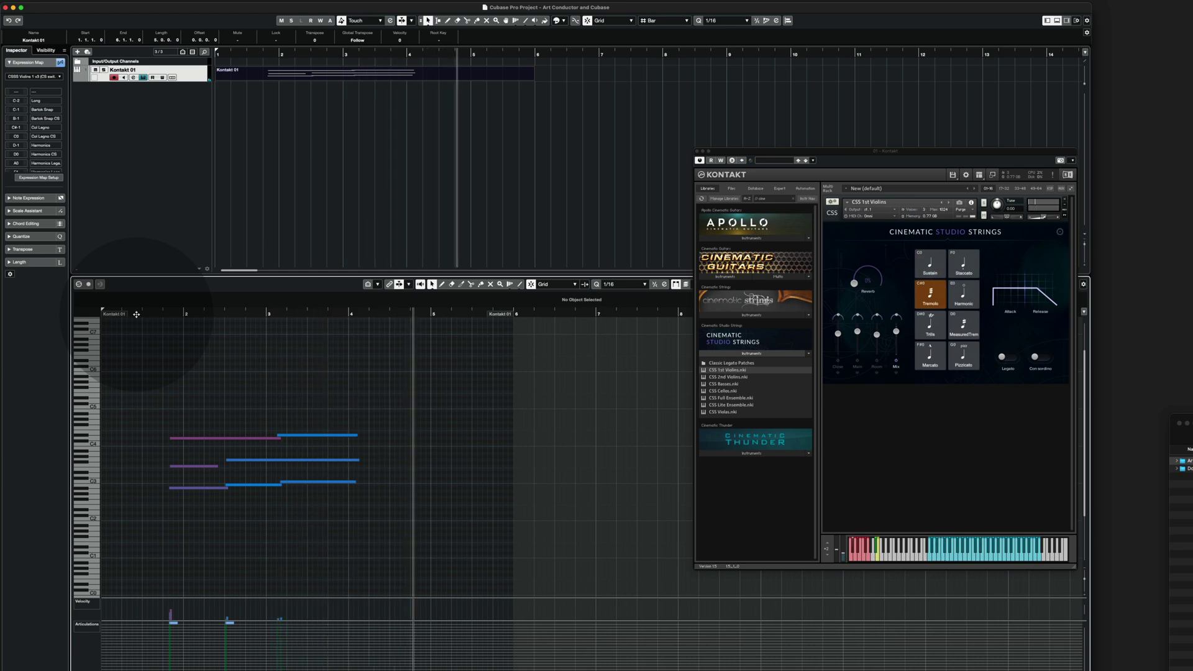
Inspect individual notes' articulations, deselect them, and switch to the Draw tool with 8
{"action": "left_click", "coordinate": [196, 374]}
{"action": "left_click", "coordinate": [160, 411]}
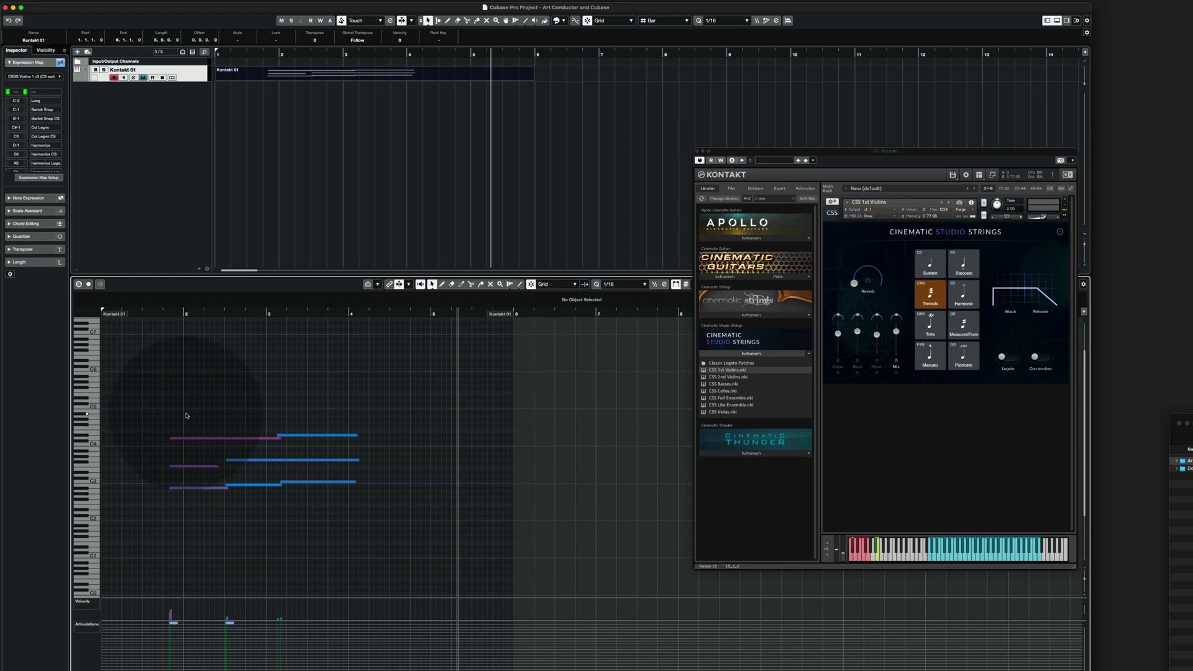
{"action": "left_click", "coordinate": [165, 408]}
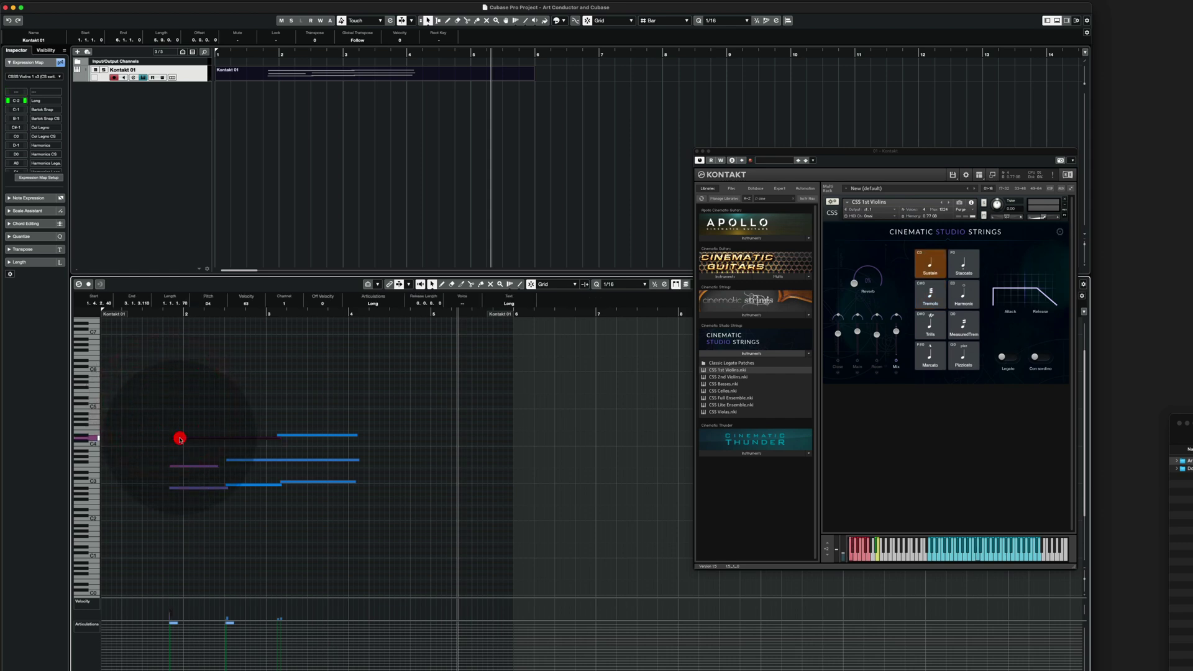
{"action": "left_click", "coordinate": [180, 438]}
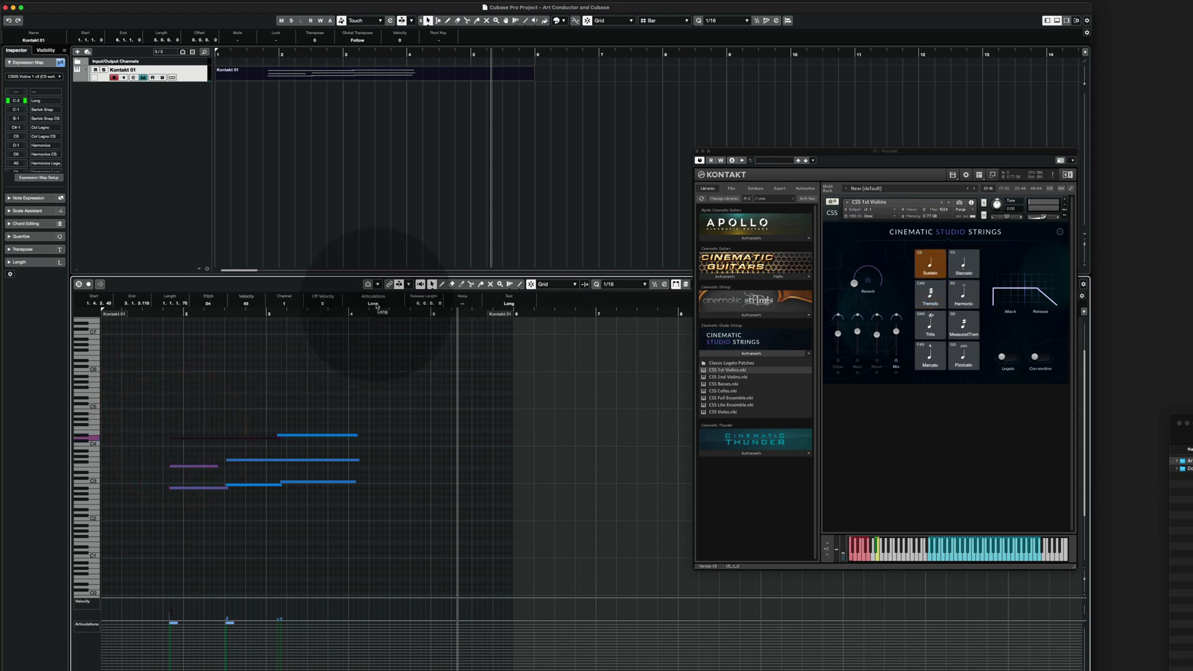
{"action": "left_click", "coordinate": [268, 412]}
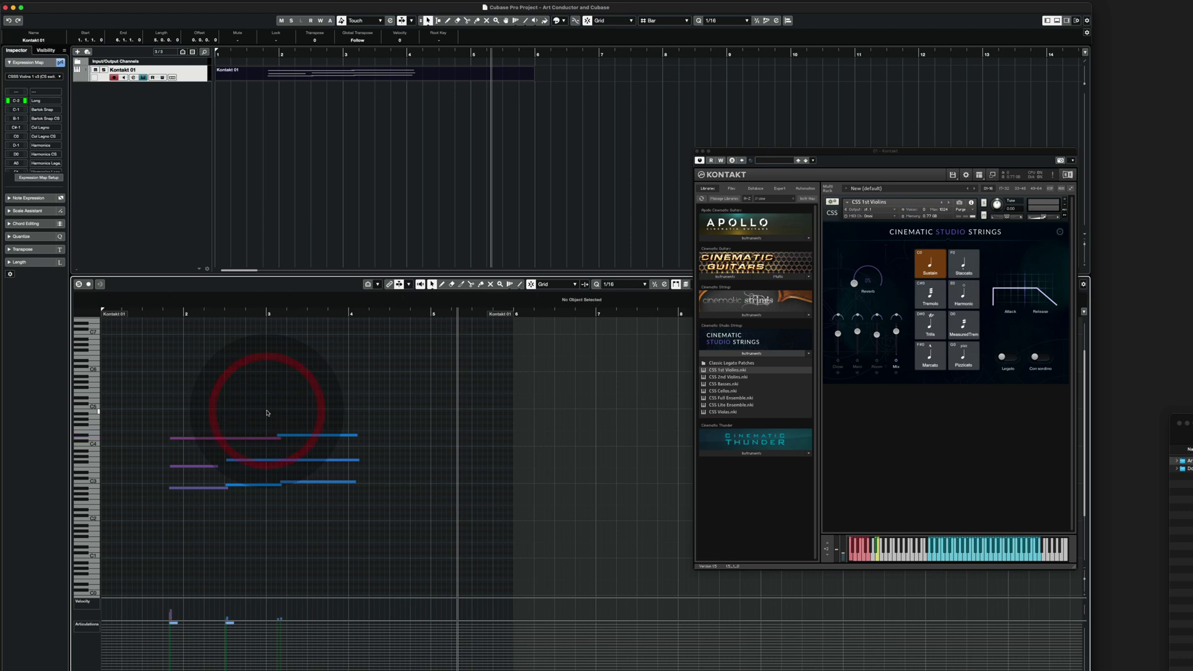
{"action": "key", "text": "8"}
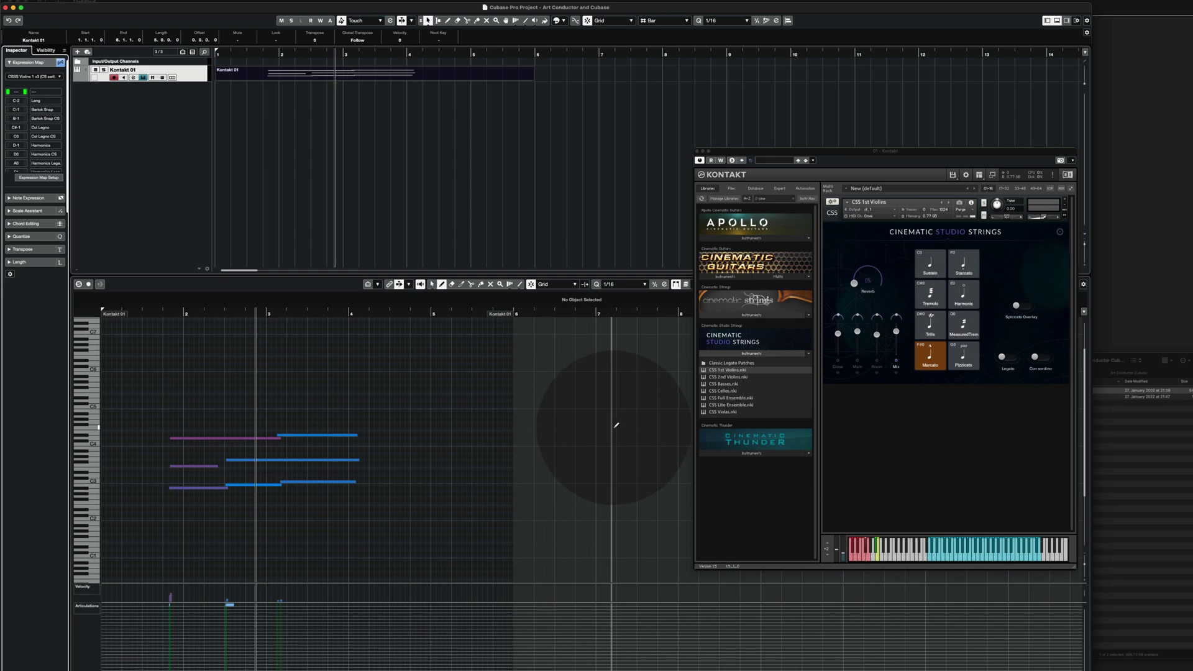
Switch the violin track to the CSS Violins 1 v3 (CS switching) Direction expression map
{"action": "left_click", "coordinate": [53, 76]}
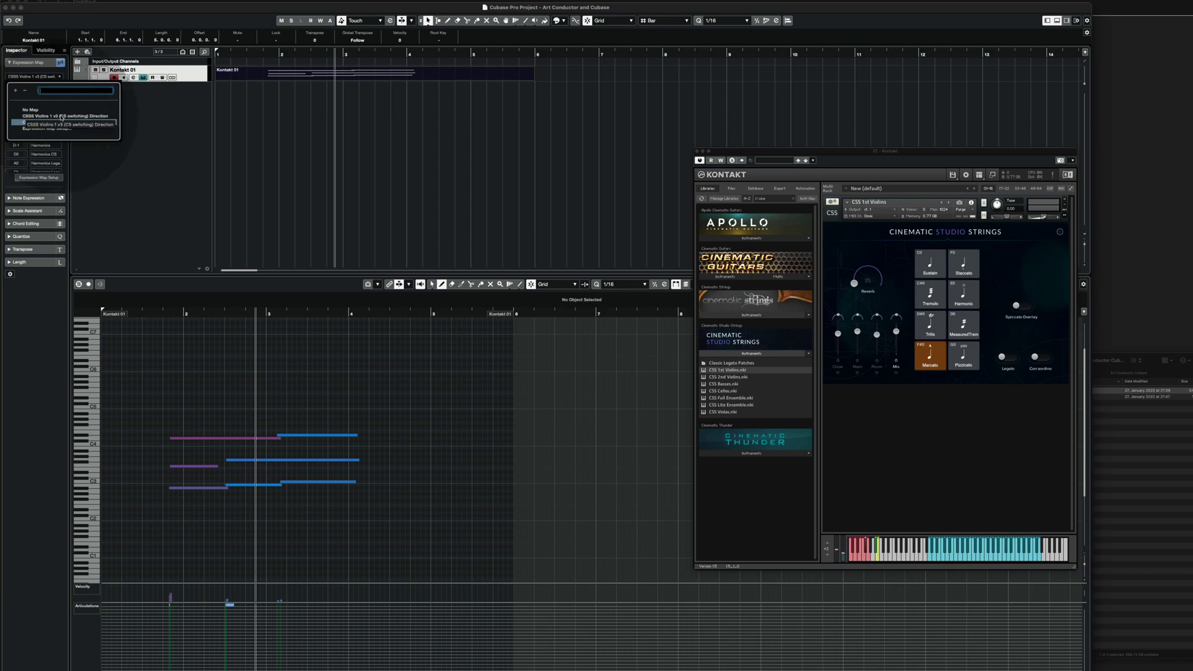
{"action": "left_click_drag", "start_coordinate": [97, 115], "coordinate": [103, 117]}
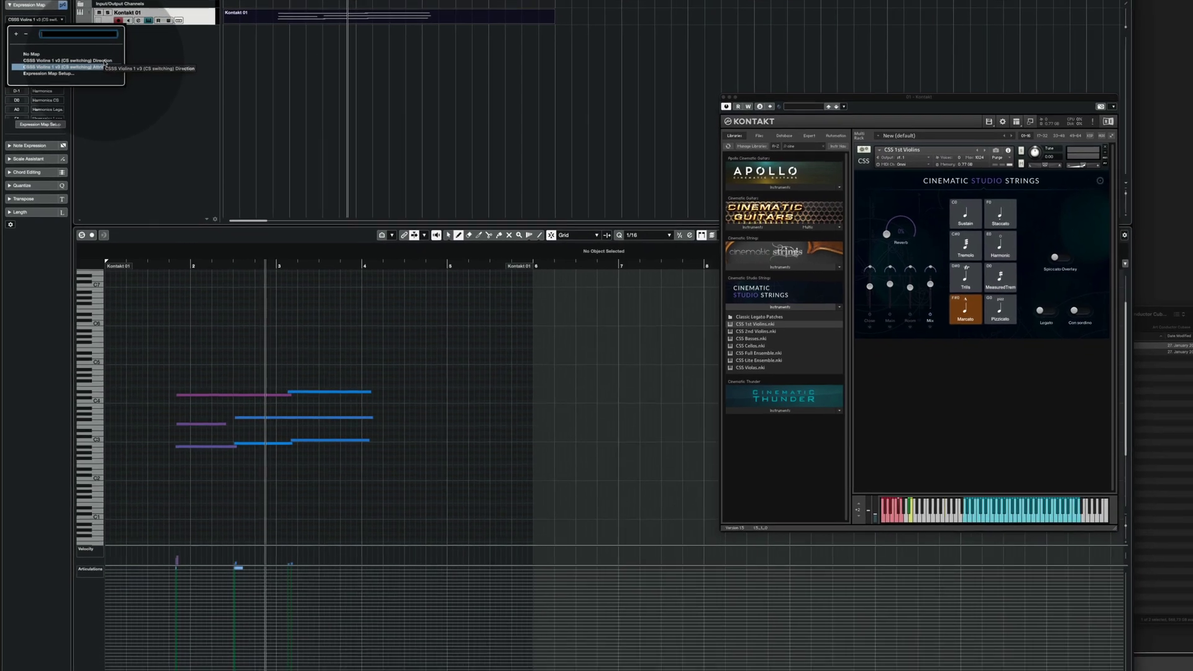
{"action": "left_click", "coordinate": [100, 115]}
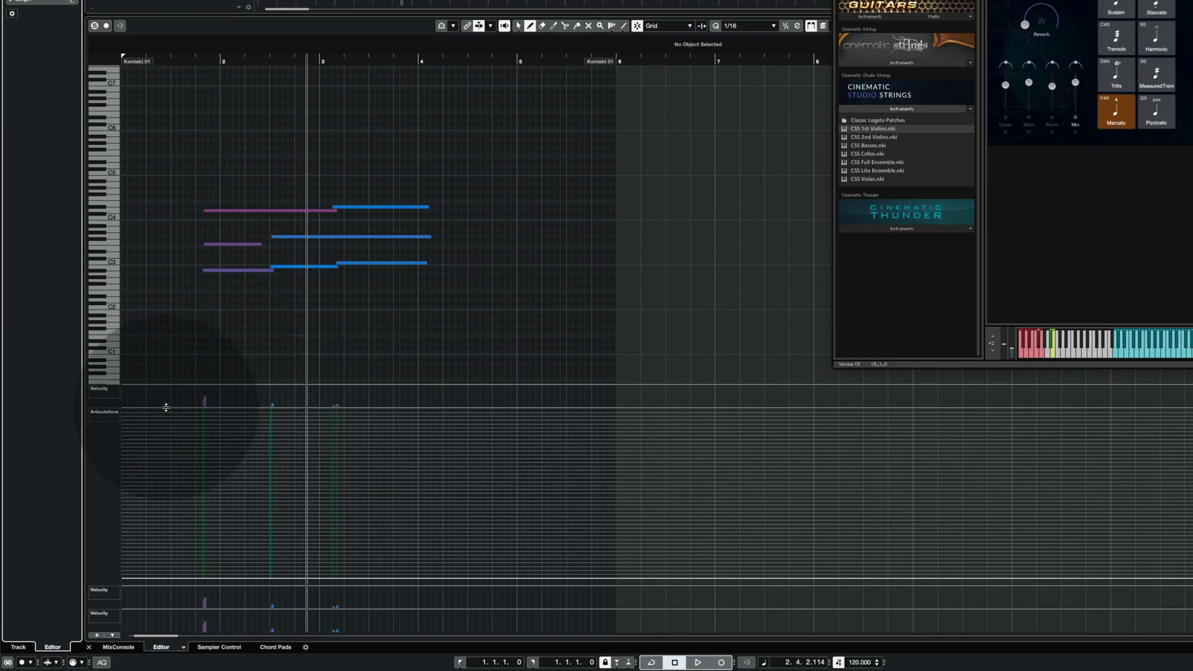
Enlarge the Articulations lane so every row from Long to Trill Legato CS shows
{"action": "left_click_drag", "start_coordinate": [166, 408], "coordinate": [165, 307]}
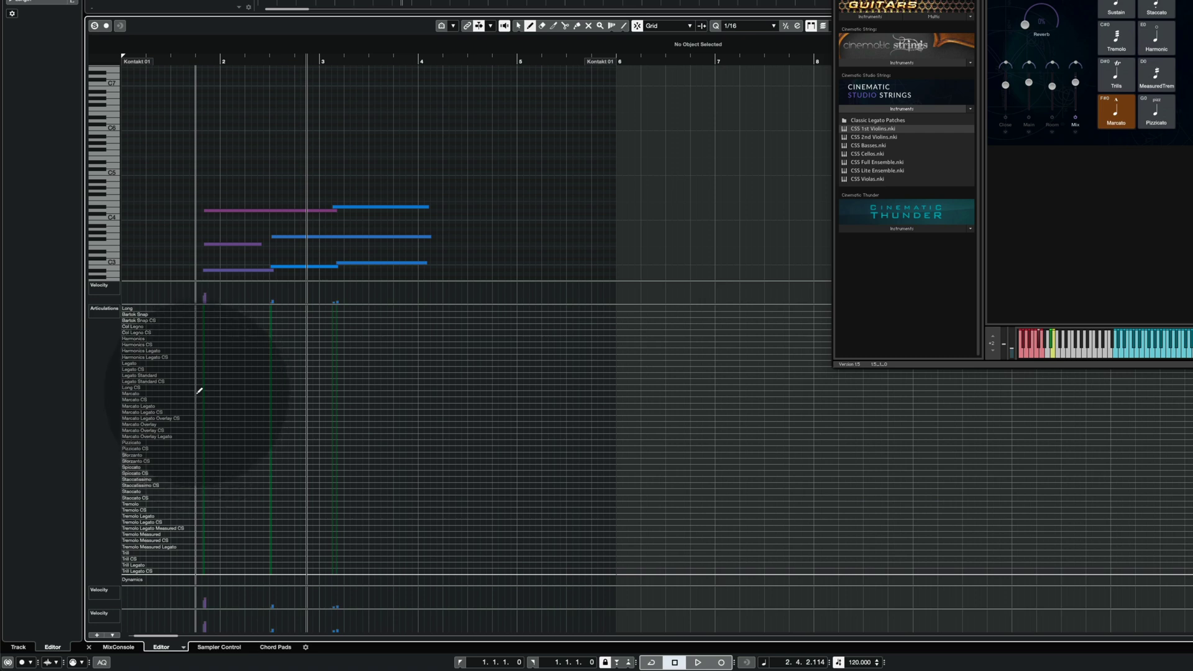
Draw a Marcato direction just before bar 2 and play it back from there
{"action": "left_click", "coordinate": [192, 394]}
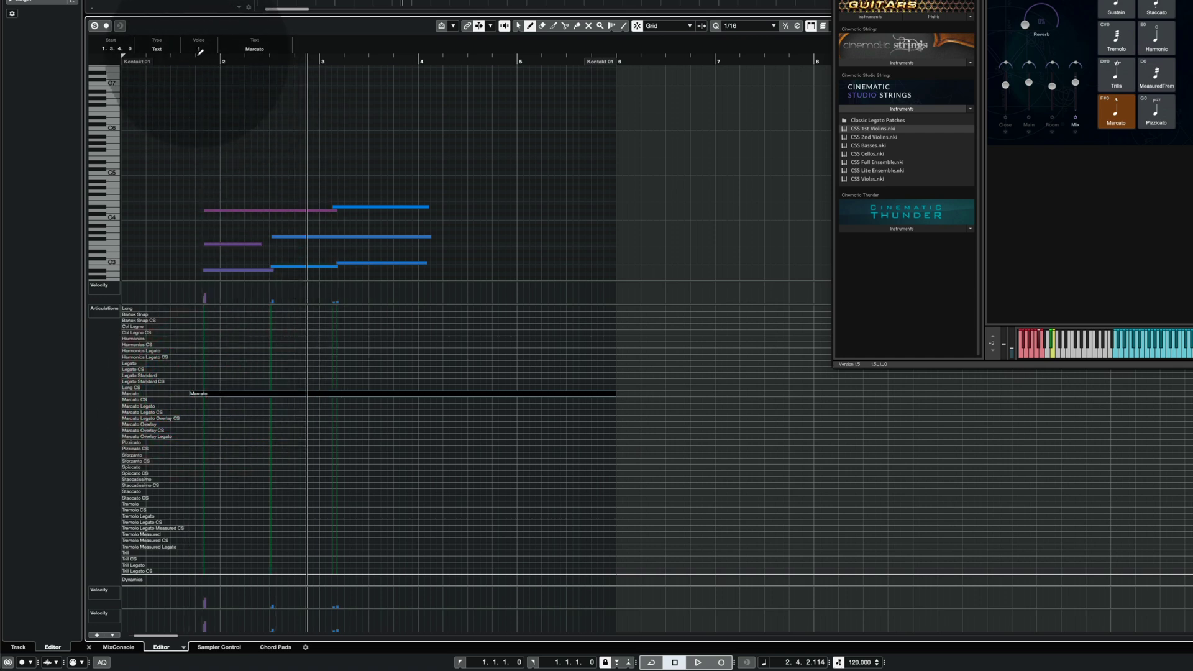
{"action": "left_click", "coordinate": [181, 62]}
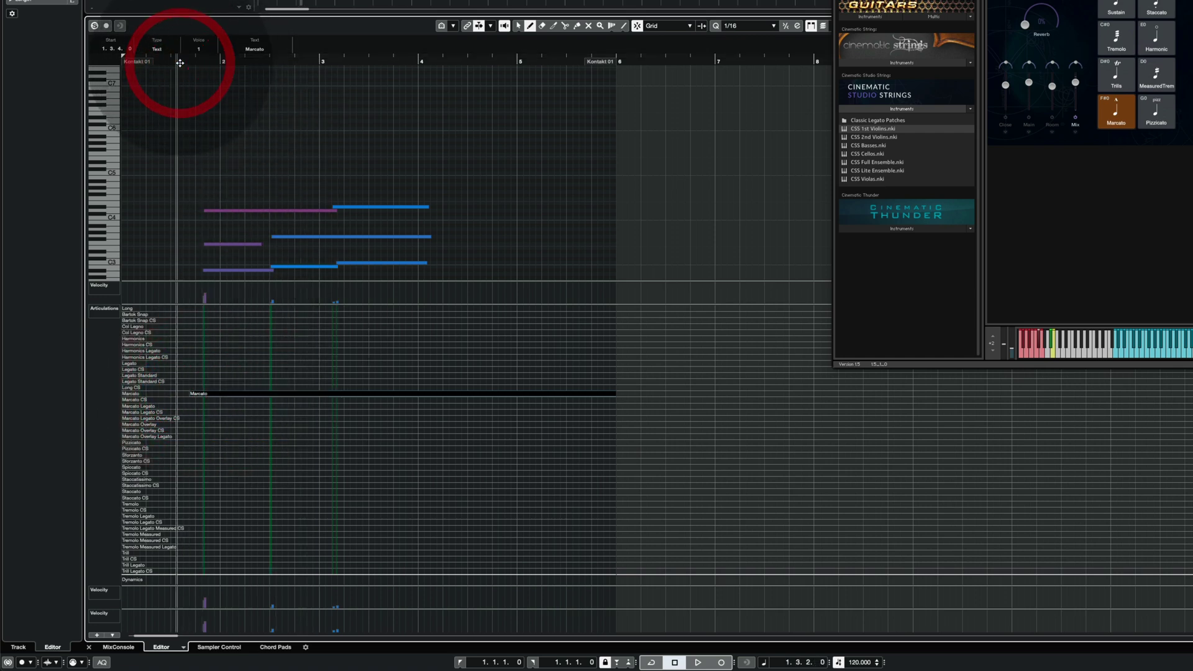
{"action": "key", "text": "space"}
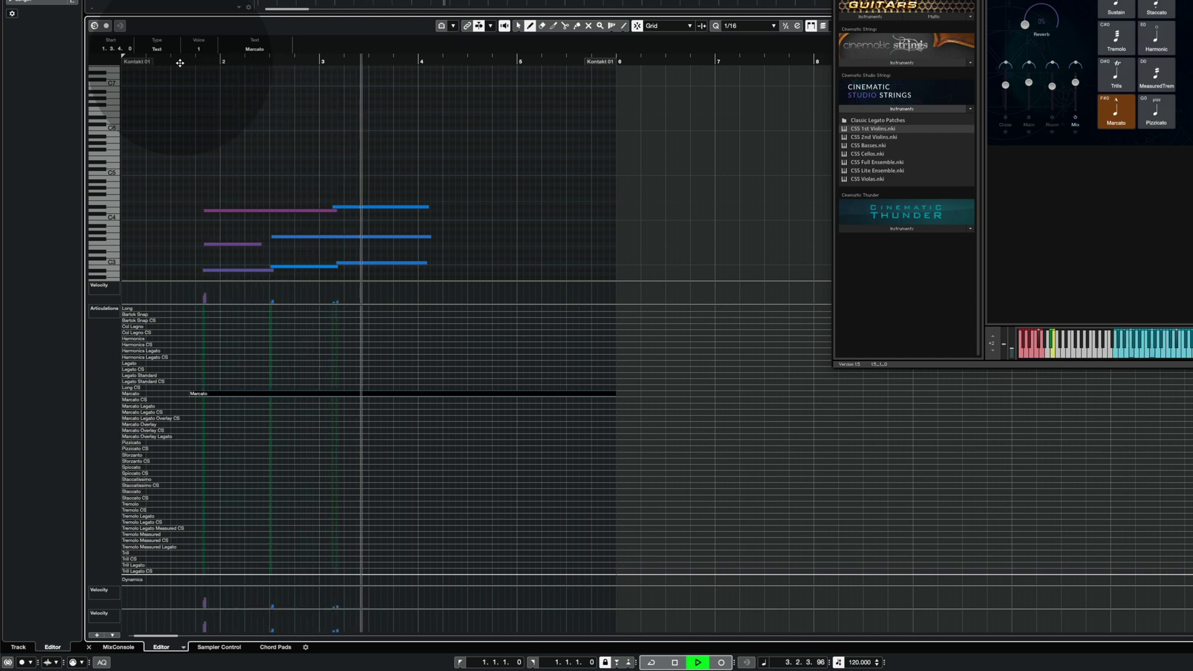
{"action": "key", "text": "space"}
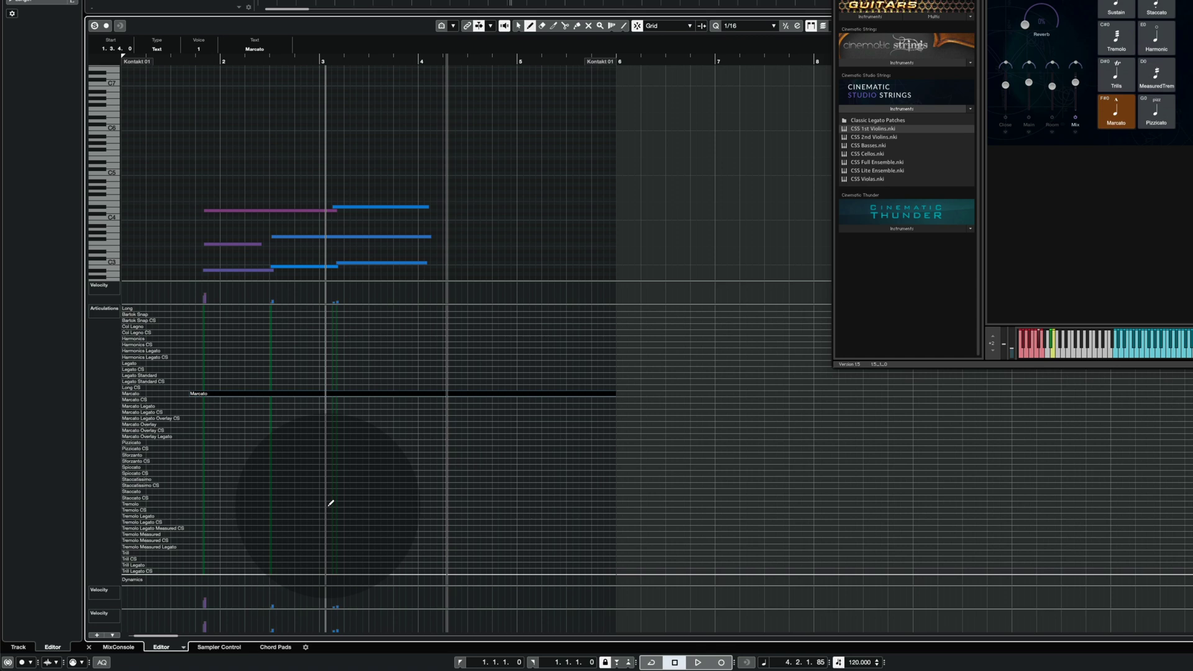
Add a Tremolo direction at bar 3 and play the part from bar 2
{"action": "left_click", "coordinate": [330, 503]}
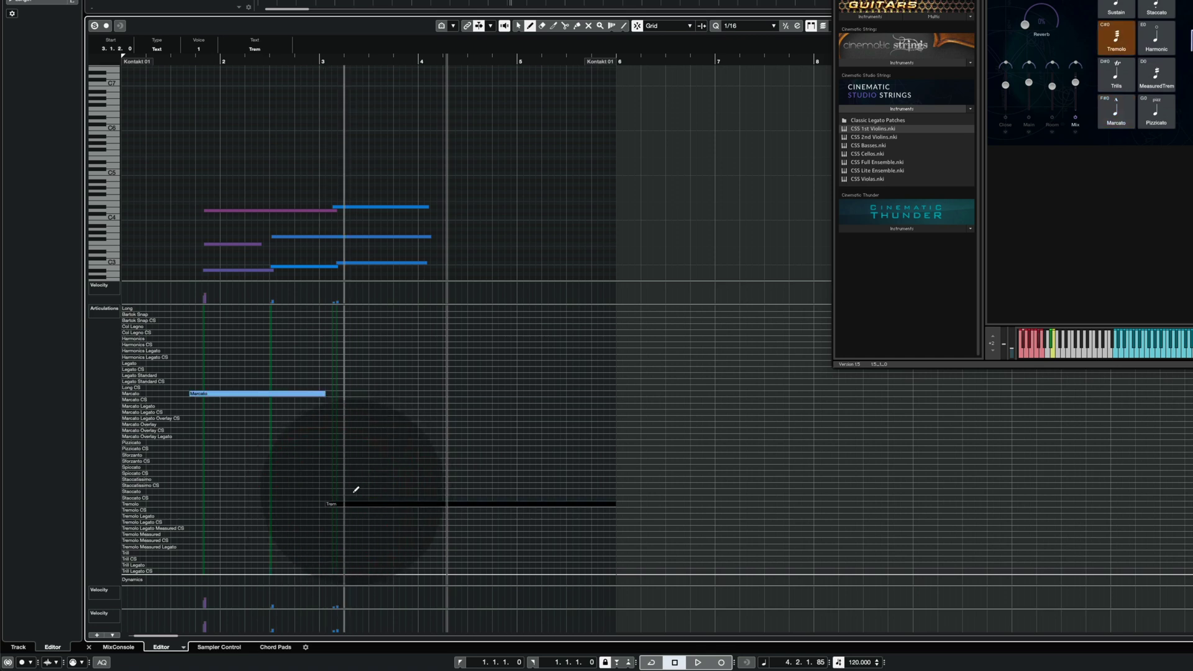
{"action": "double_click", "coordinate": [188, 62]}
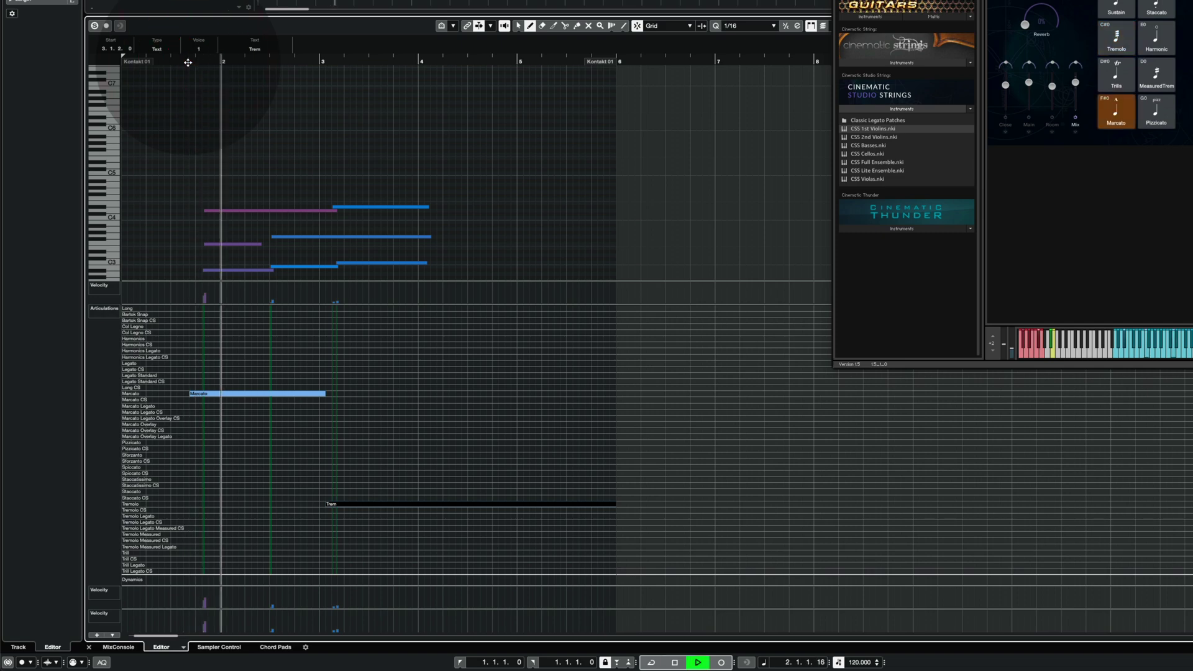